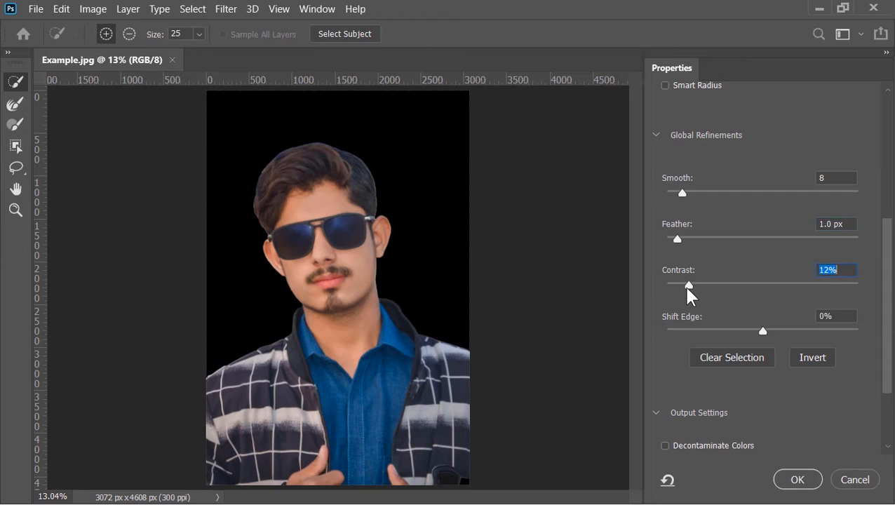
- Set the selection's Shift Edge to -17%, apply the refinement, and turn the selection into a layer mask
{"action": "left_click_drag", "start_coordinate": [760, 330], "coordinate": [747, 330]}
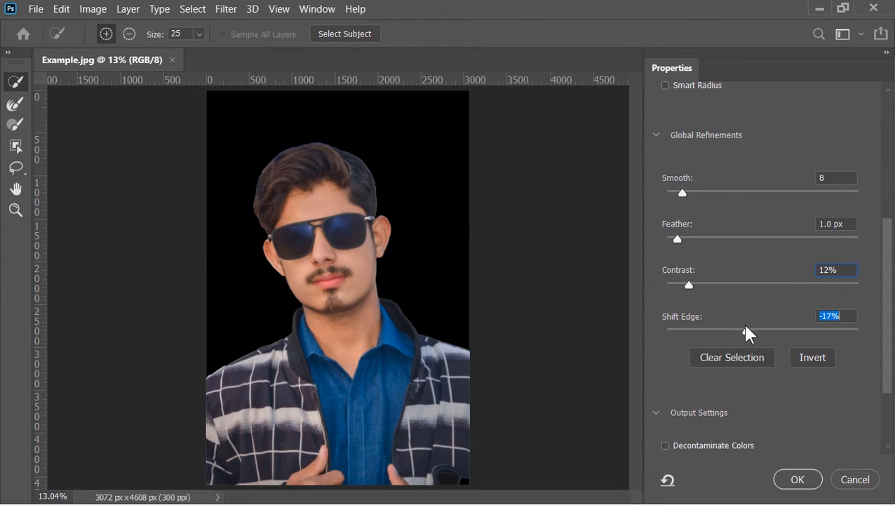
{"action": "left_click", "coordinate": [793, 480]}
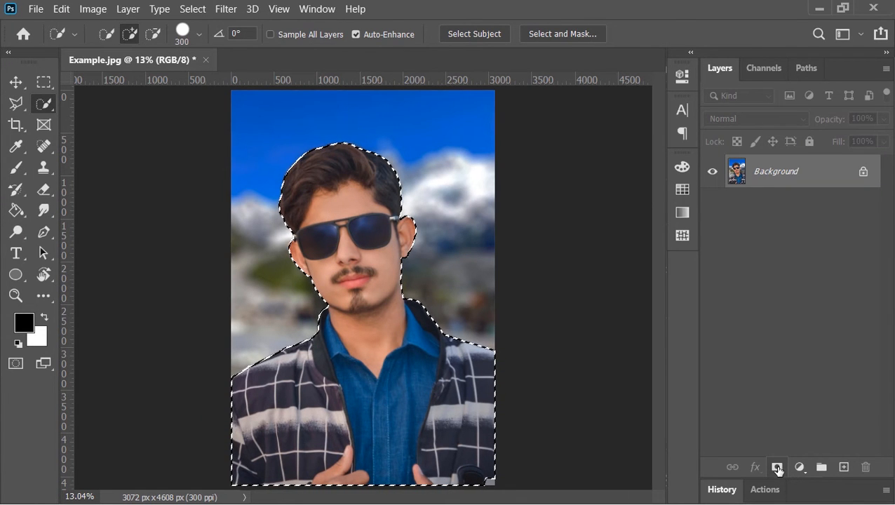
{"action": "left_click", "coordinate": [777, 468]}
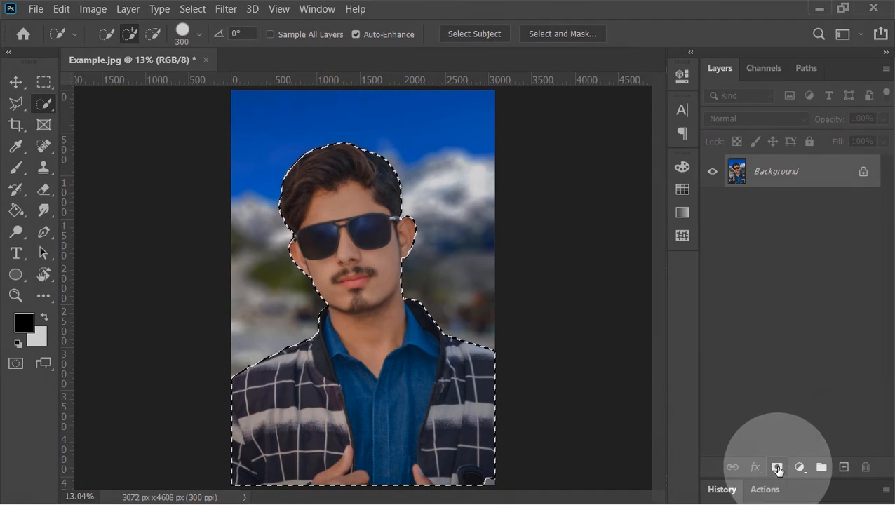
{"action": "key", "text": "v"}
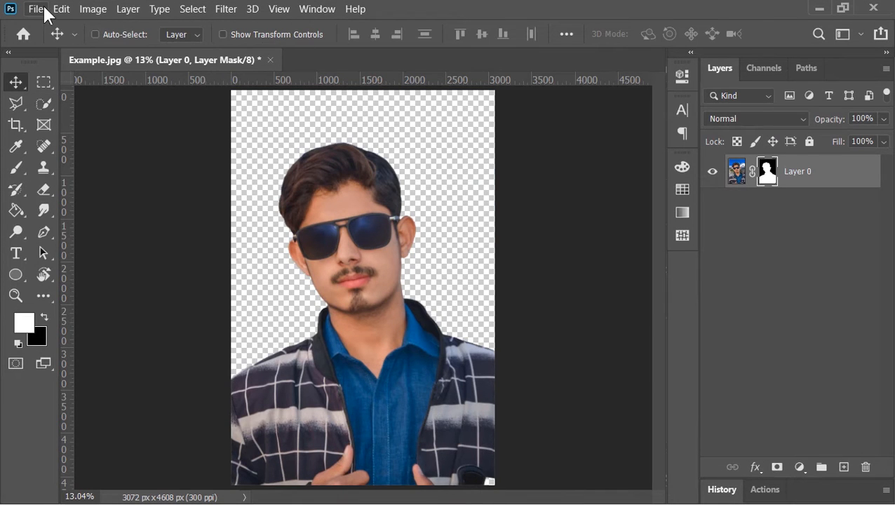
- Create a new 1080 × 1080 px document at 72 pixels/inch
{"action": "left_click", "coordinate": [41, 8]}
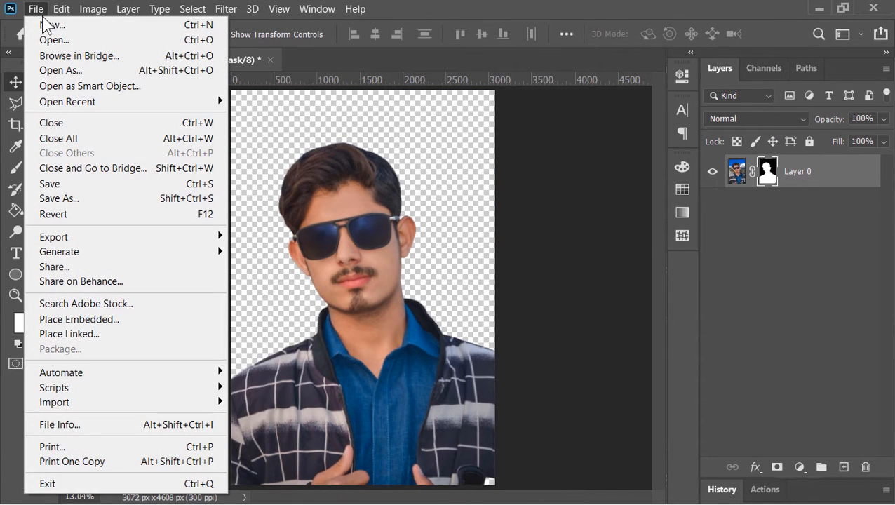
{"action": "left_click", "coordinate": [200, 29]}
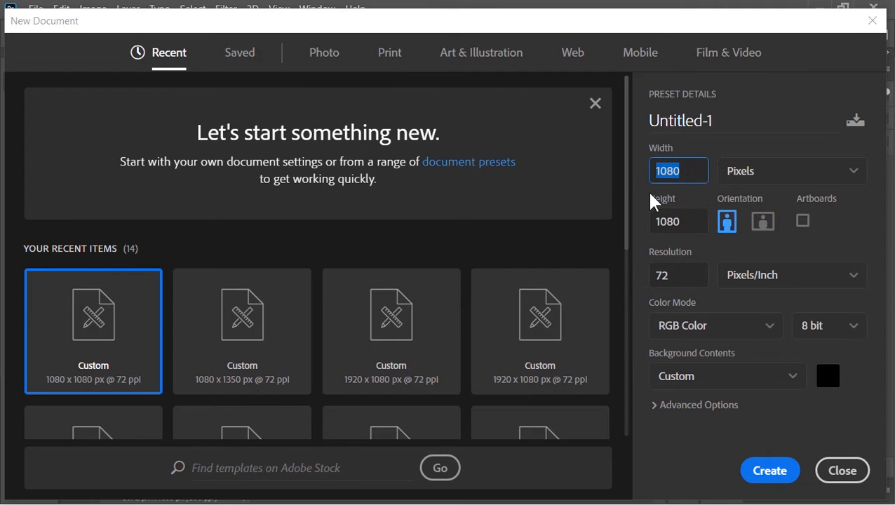
{"action": "double_click", "coordinate": [665, 223]}
{"action": "double_click", "coordinate": [656, 277]}
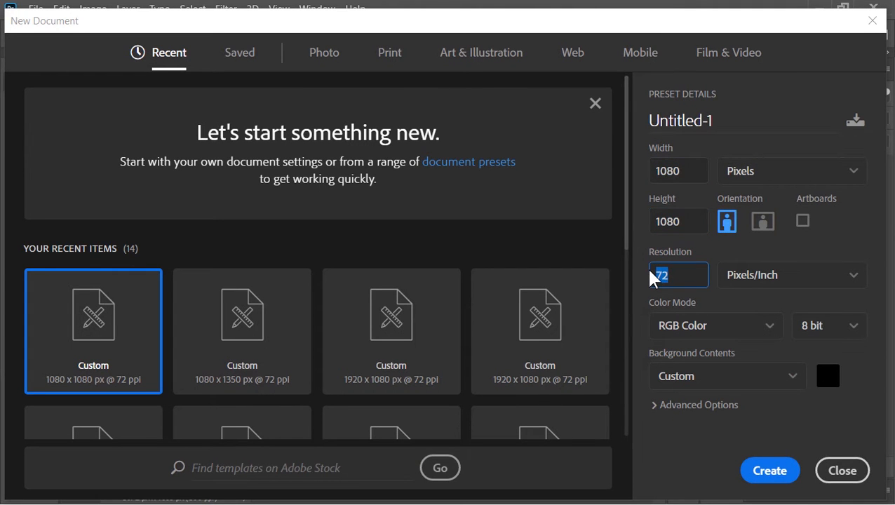
{"action": "left_click", "coordinate": [766, 471]}
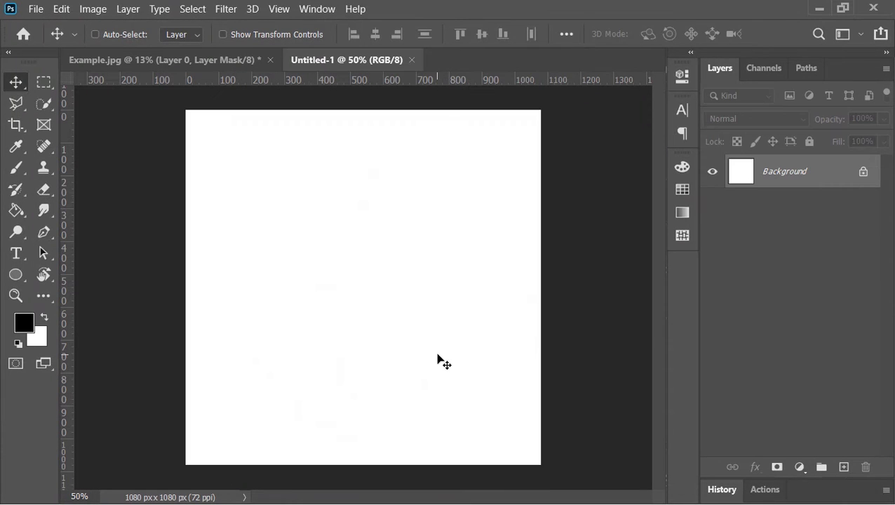
- Copy the masked portrait layer from Example.jpg and paste it into the new Untitled-1 document
{"action": "left_click", "coordinate": [207, 63]}
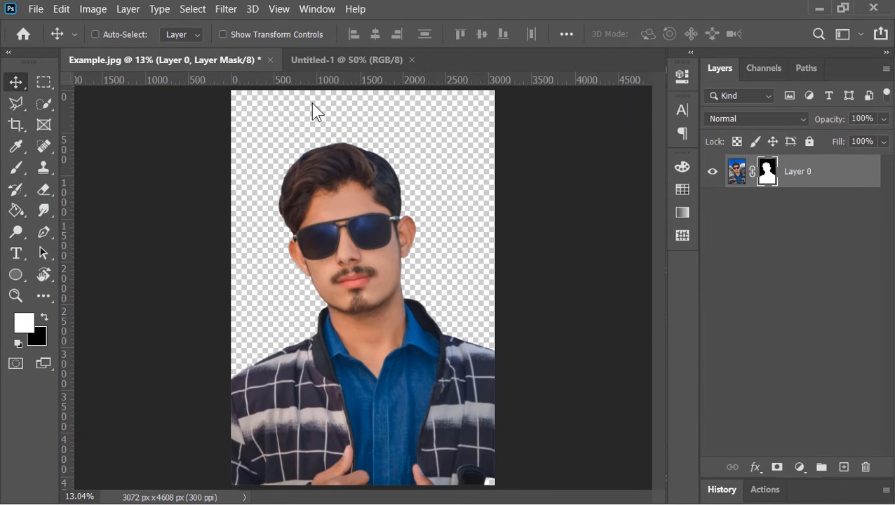
{"action": "left_click", "coordinate": [864, 176]}
{"action": "key", "text": "ctrl+c"}
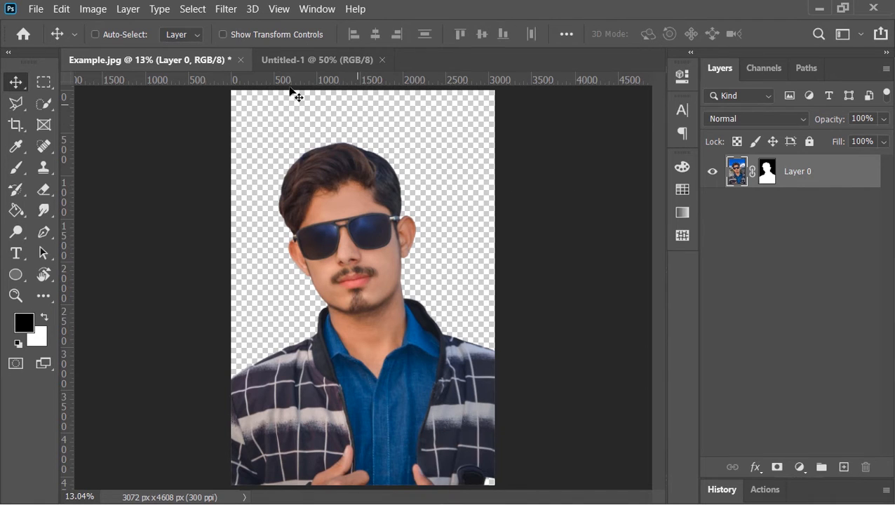
{"action": "left_click", "coordinate": [290, 62]}
{"action": "key", "text": "ctrl+v"}
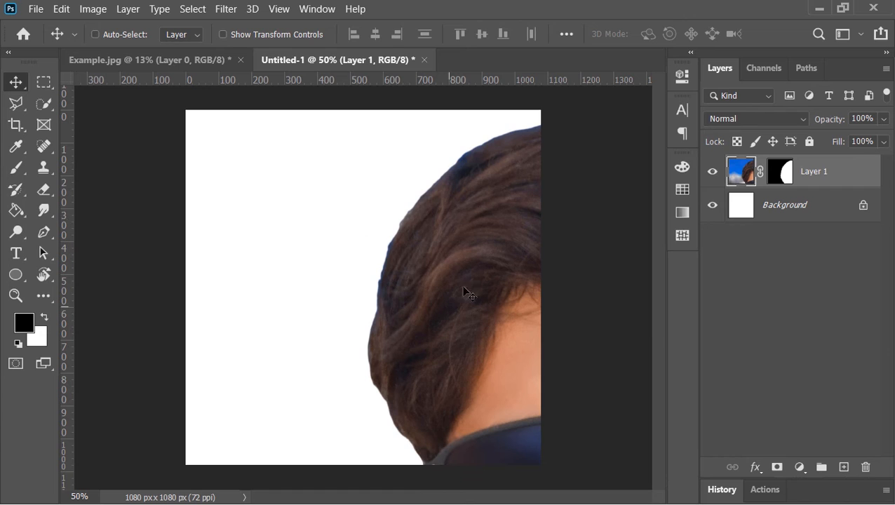
- Free-transform the pasted portrait, scaling it down to about 36% so it fits the square canvas
{"action": "scroll", "coordinate": [357, 297], "scroll_direction": "down", "scroll_amount": 5}
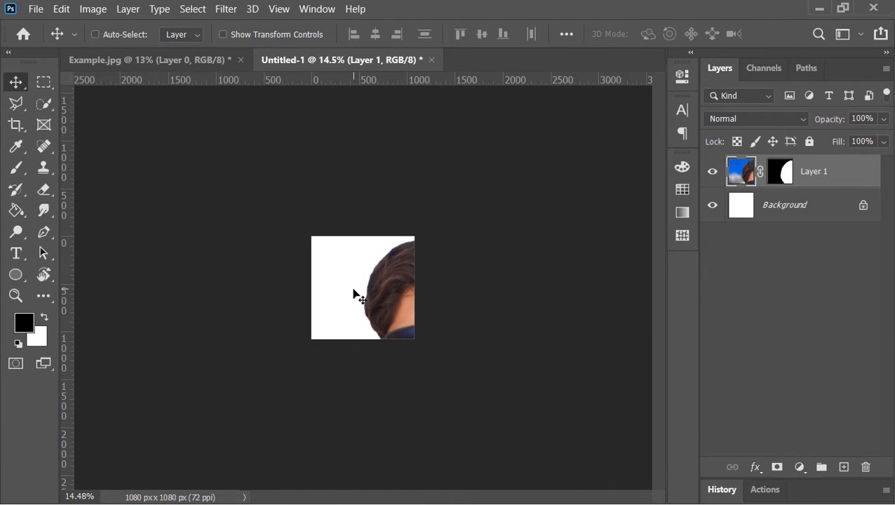
{"action": "key", "text": "ctrl+t"}
{"action": "left_click_drag", "start_coordinate": [605, 398], "coordinate": [393, 186]}
{"action": "scroll", "coordinate": [428, 403], "scroll_direction": "up", "scroll_amount": 4}
{"action": "scroll", "coordinate": [394, 396], "scroll_direction": "up", "scroll_amount": 4}
{"action": "left_click_drag", "start_coordinate": [550, 168], "coordinate": [566, 189]}
{"action": "left_click_drag", "start_coordinate": [491, 161], "coordinate": [500, 149]}
{"action": "left_click_drag", "start_coordinate": [452, 196], "coordinate": [455, 209]}
{"action": "left_click_drag", "start_coordinate": [578, 152], "coordinate": [579, 155]}
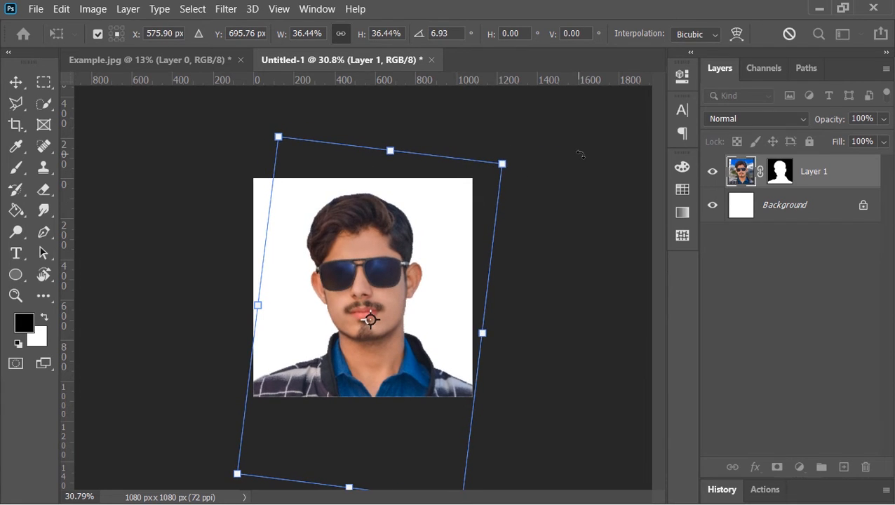
{"action": "key", "text": "Escape"}
{"action": "scroll", "coordinate": [431, 284], "scroll_direction": "up", "scroll_amount": 3}
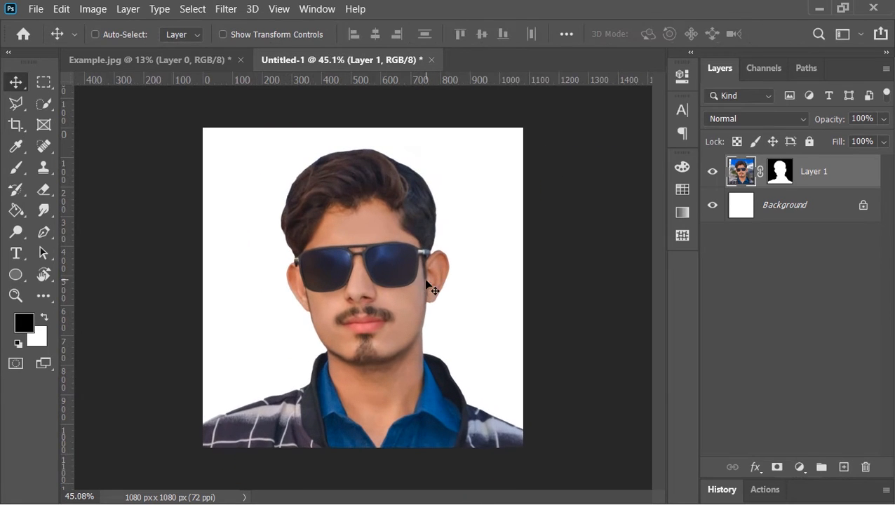
- Delete the white Background layer and add a new empty layer beneath the portrait layer
{"action": "left_click", "coordinate": [797, 211]}
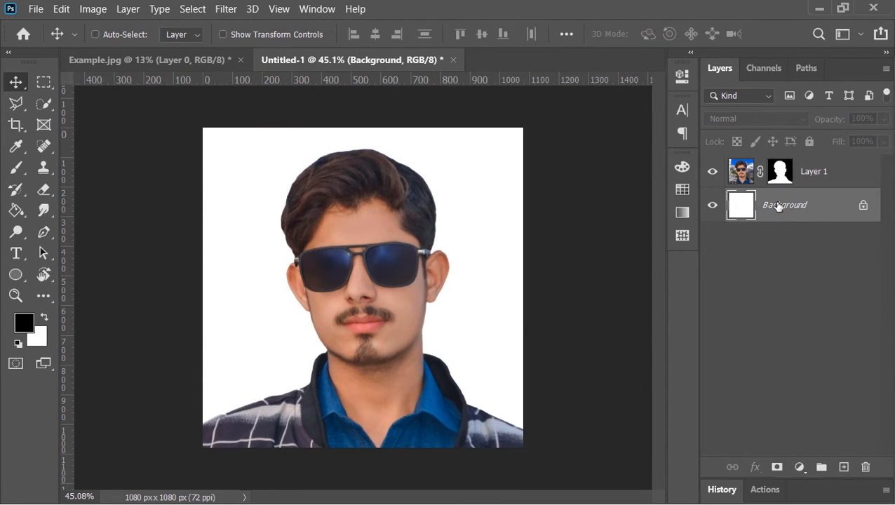
{"action": "left_click_drag", "start_coordinate": [778, 206], "coordinate": [866, 467]}
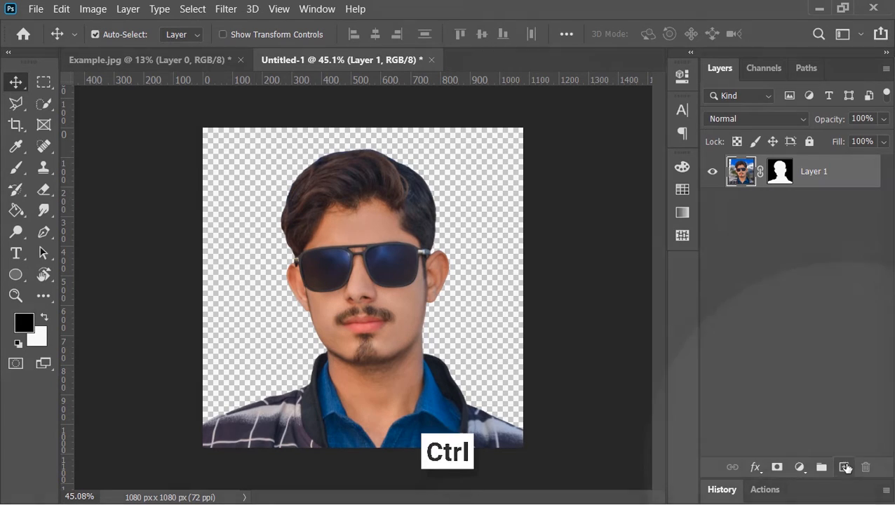
{"action": "left_click", "coordinate": [846, 467], "text": "ctrl"}
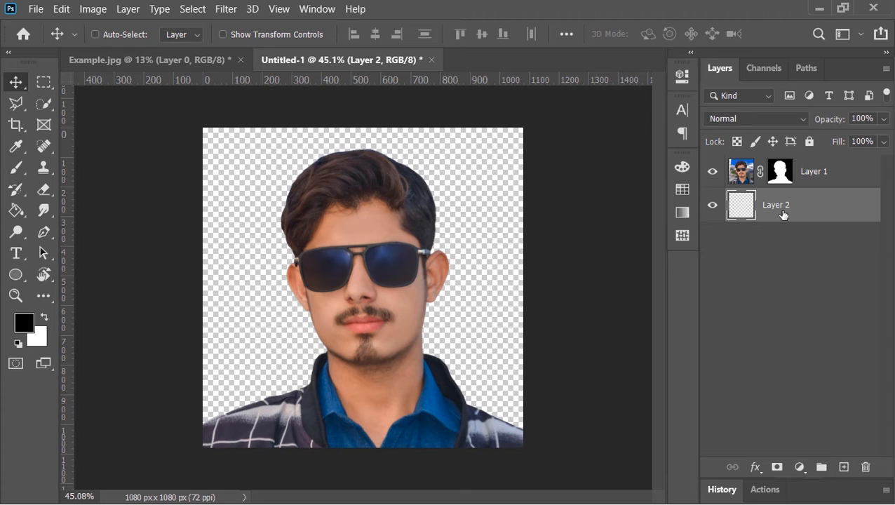
- Add a Gradient Fill layer using a blue-to-purple swatch from the Blues preset set
{"action": "left_click", "coordinate": [799, 468]}
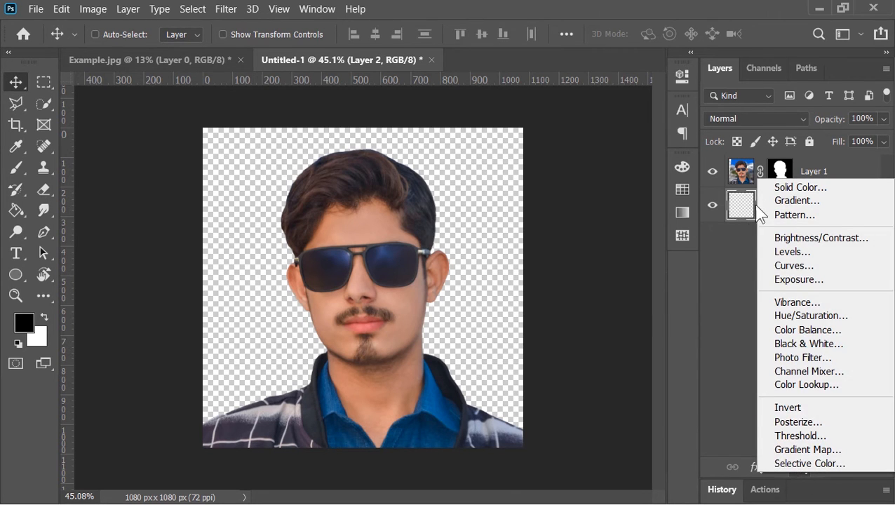
{"action": "left_click", "coordinate": [791, 202]}
{"action": "left_click", "coordinate": [745, 122]}
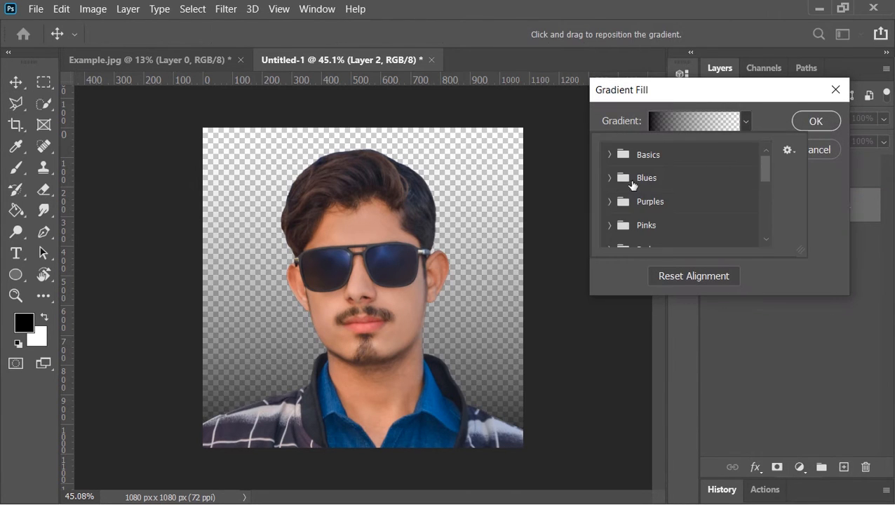
{"action": "left_click", "coordinate": [611, 181]}
{"action": "scroll", "coordinate": [702, 200], "scroll_direction": "down", "scroll_amount": 3}
{"action": "left_click", "coordinate": [710, 188]}
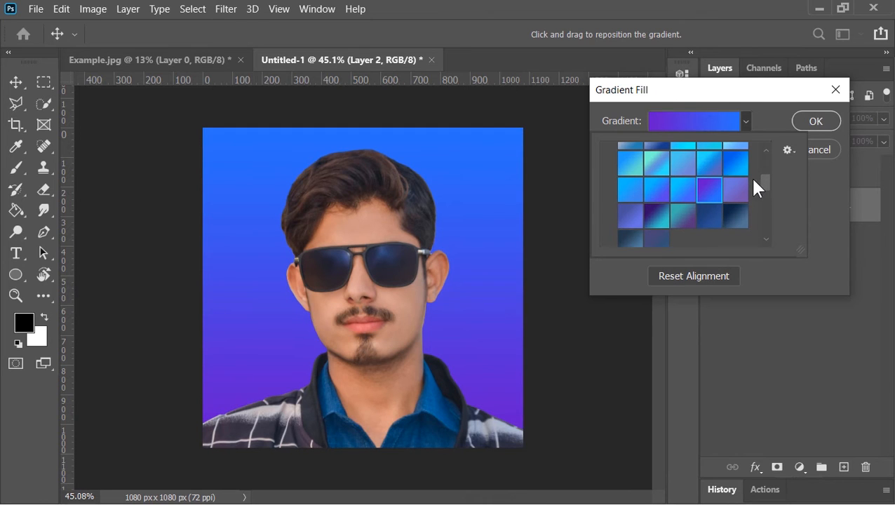
- Switch the gradient to the blue-to-pink custom preset in the gradient editor and set the angle to 45°
{"action": "left_click", "coordinate": [708, 121]}
{"action": "left_click", "coordinate": [709, 121]}
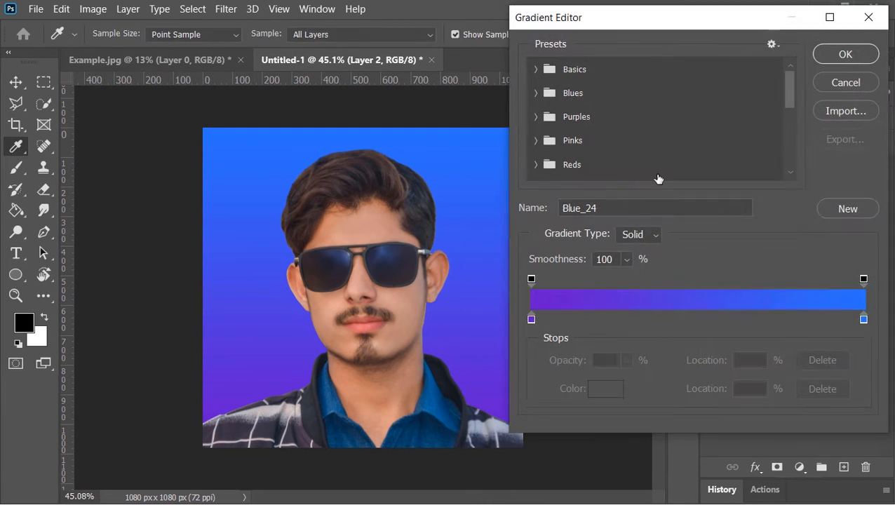
{"action": "double_click", "coordinate": [531, 319]}
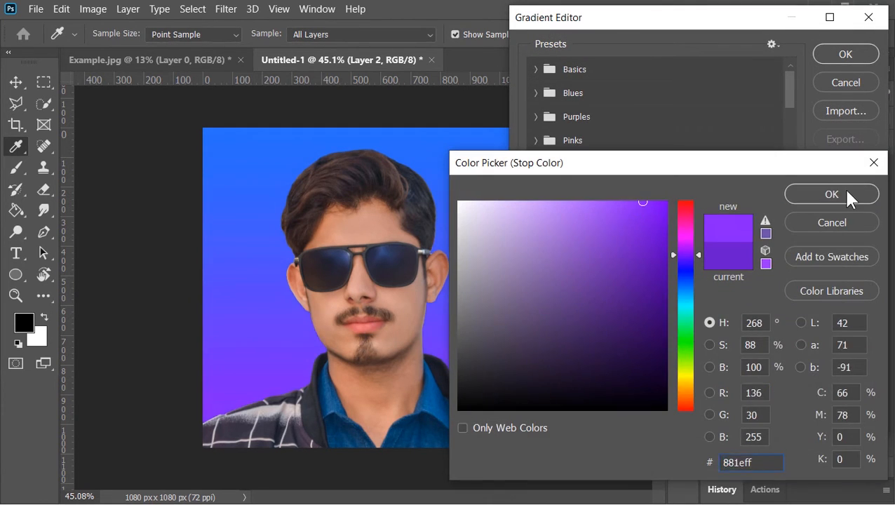
{"action": "left_click", "coordinate": [833, 195]}
{"action": "left_click_drag", "start_coordinate": [790, 93], "coordinate": [791, 151]}
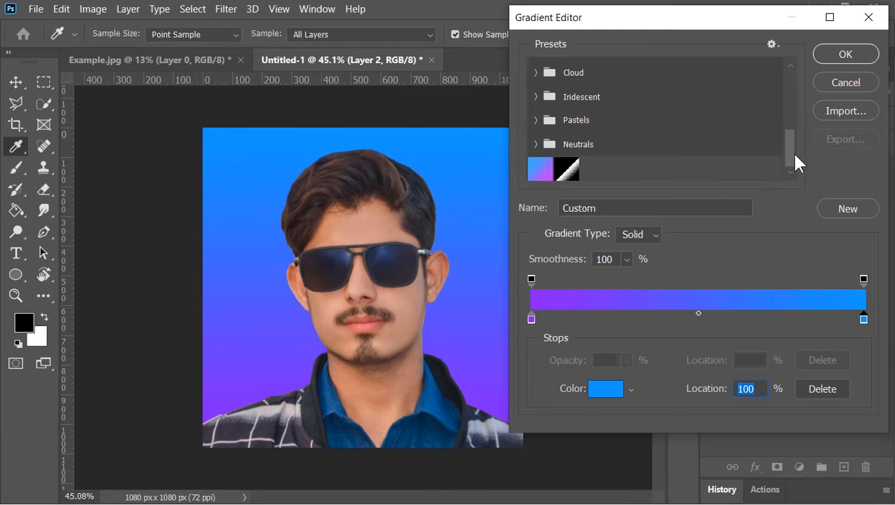
{"action": "left_click", "coordinate": [537, 171]}
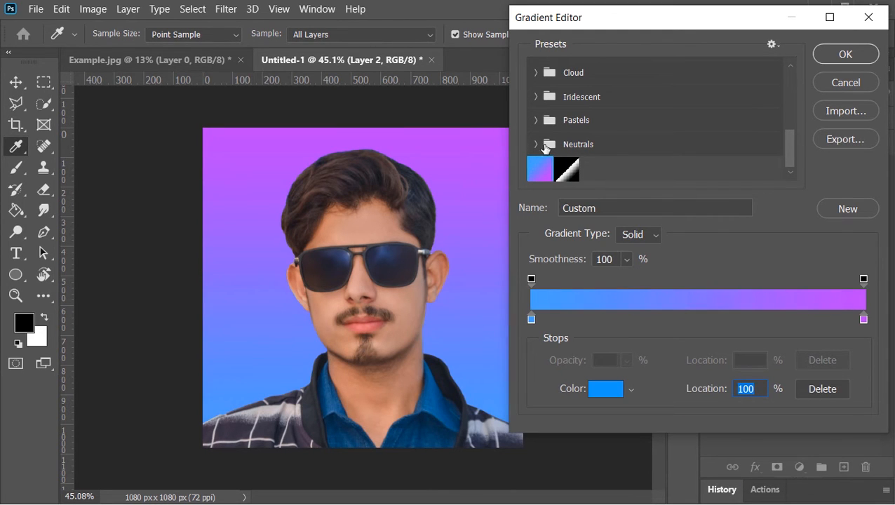
{"action": "left_click", "coordinate": [836, 53]}
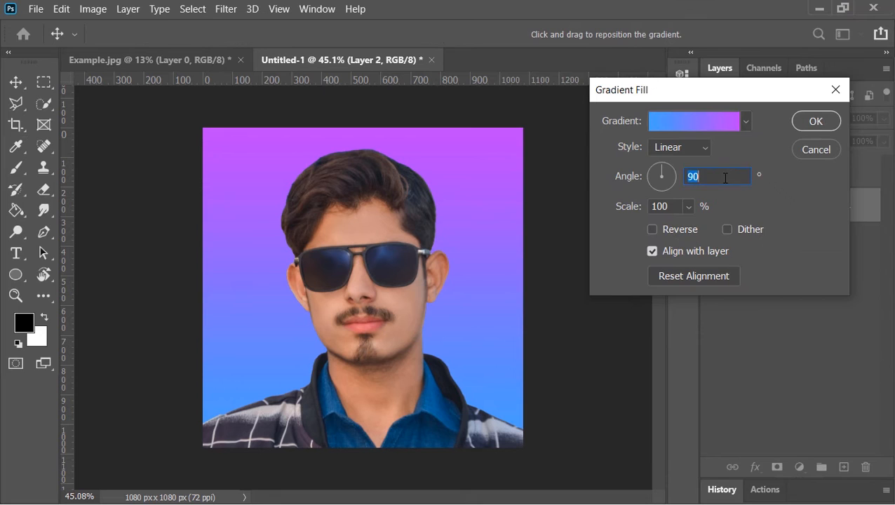
{"action": "type", "text": "45"}
{"action": "left_click", "coordinate": [814, 123]}
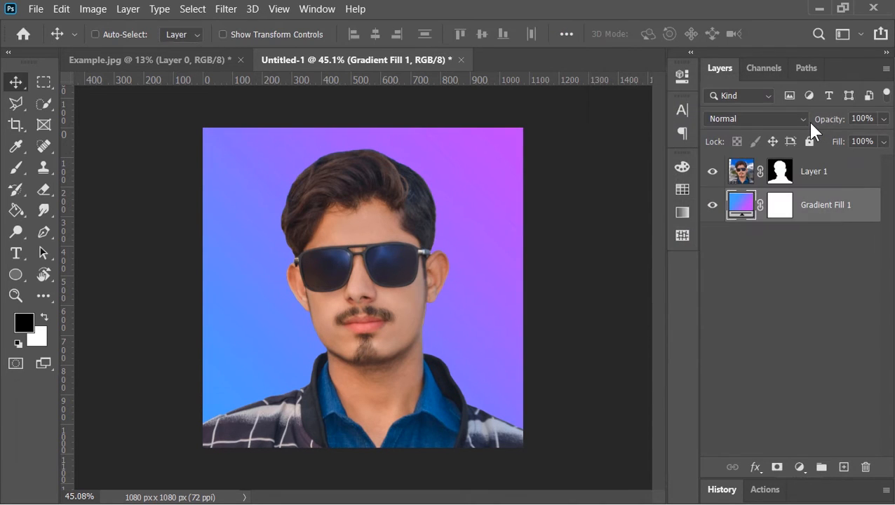
- Add another Gradient Fill layer using the black-to-white Foreground to Background preset from Basics
{"action": "left_click", "coordinate": [796, 473]}
{"action": "left_click", "coordinate": [787, 200]}
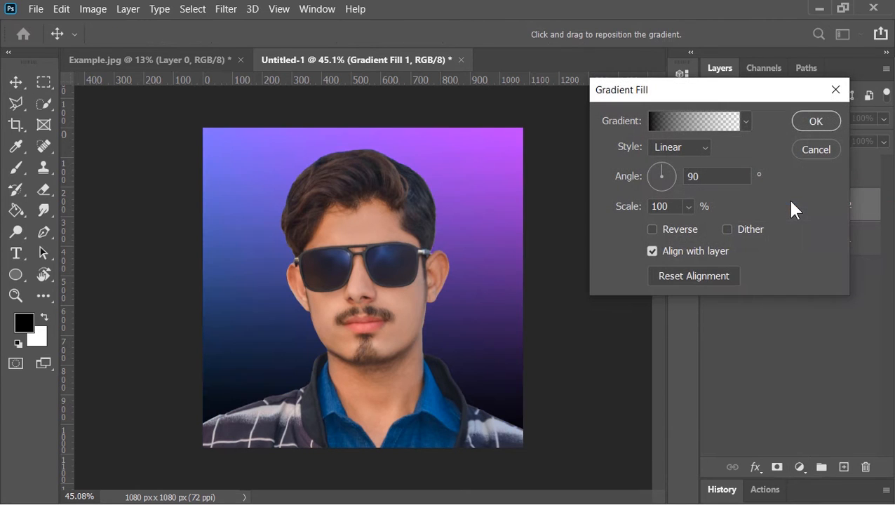
{"action": "left_click", "coordinate": [746, 122]}
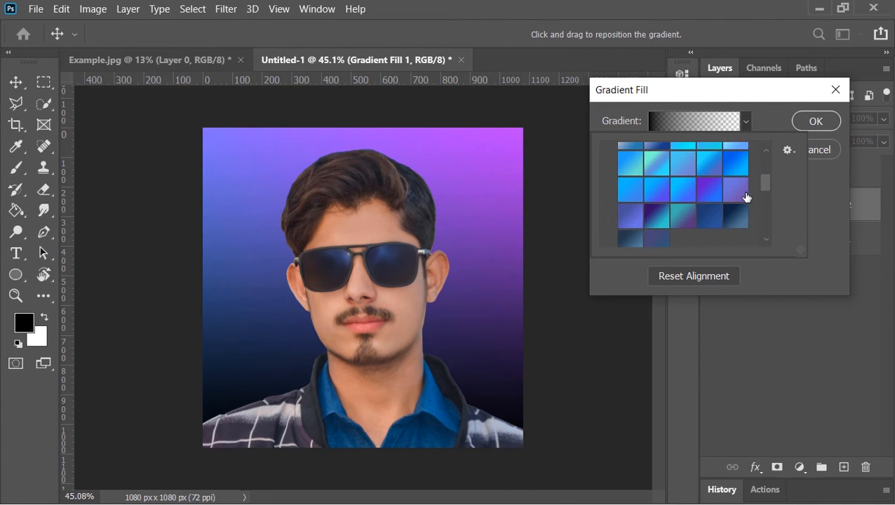
{"action": "scroll", "coordinate": [764, 175], "scroll_direction": "up", "scroll_amount": 2}
{"action": "left_click_drag", "start_coordinate": [763, 171], "coordinate": [761, 152]}
{"action": "left_click", "coordinate": [610, 154]}
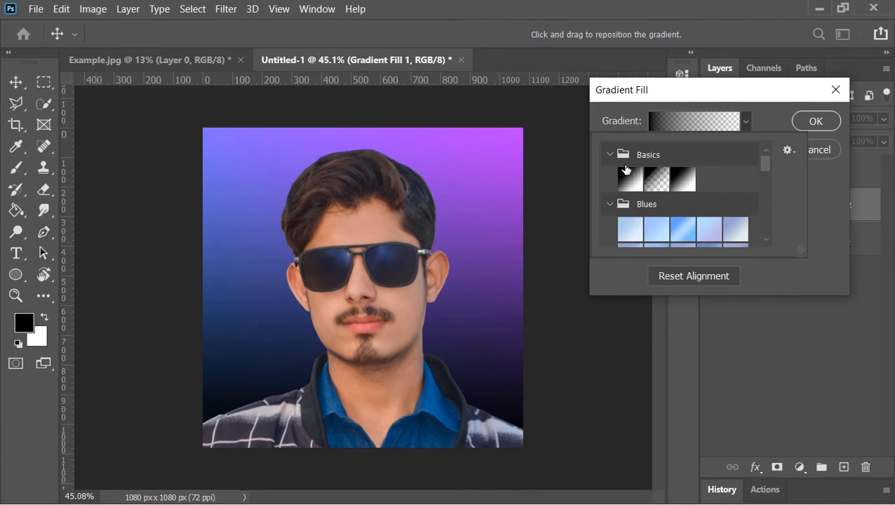
{"action": "left_click", "coordinate": [625, 173]}
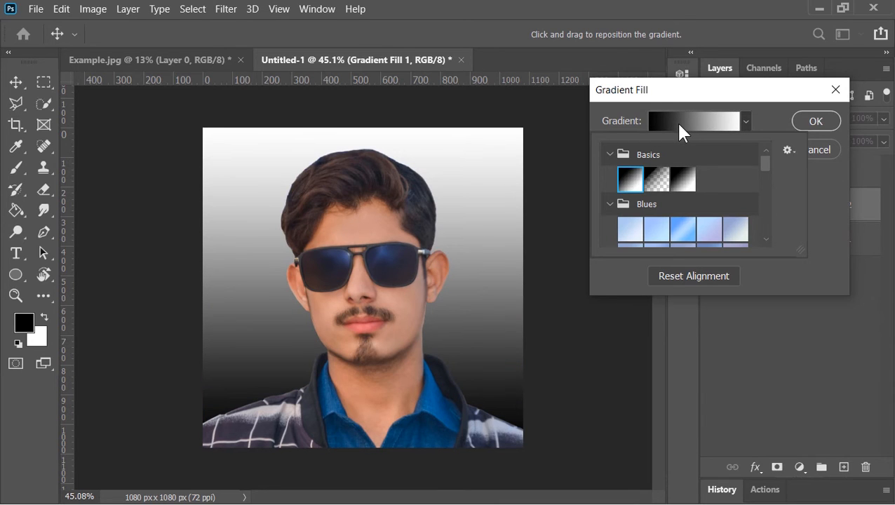
- Edit the black-to-white gradient so both the black and the white stop sit at 50% location, forming a hard split
{"action": "left_click", "coordinate": [676, 120]}
{"action": "left_click", "coordinate": [675, 120]}
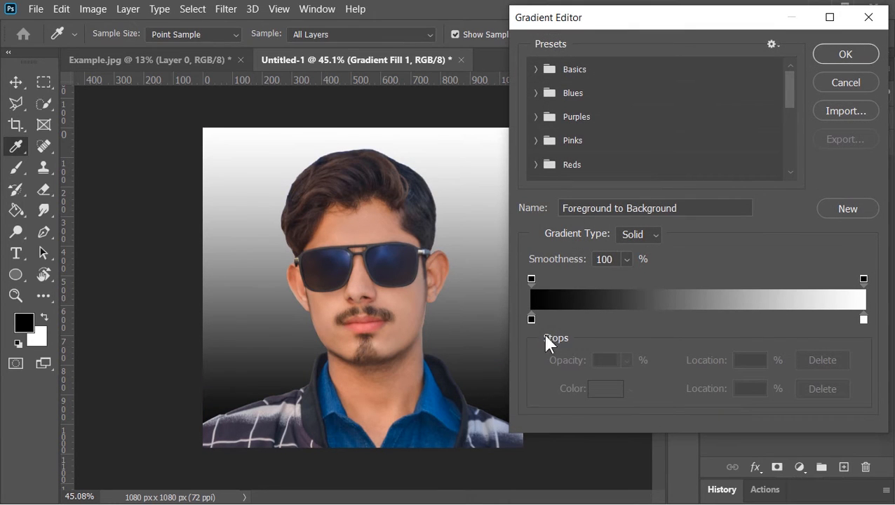
{"action": "left_click", "coordinate": [531, 318]}
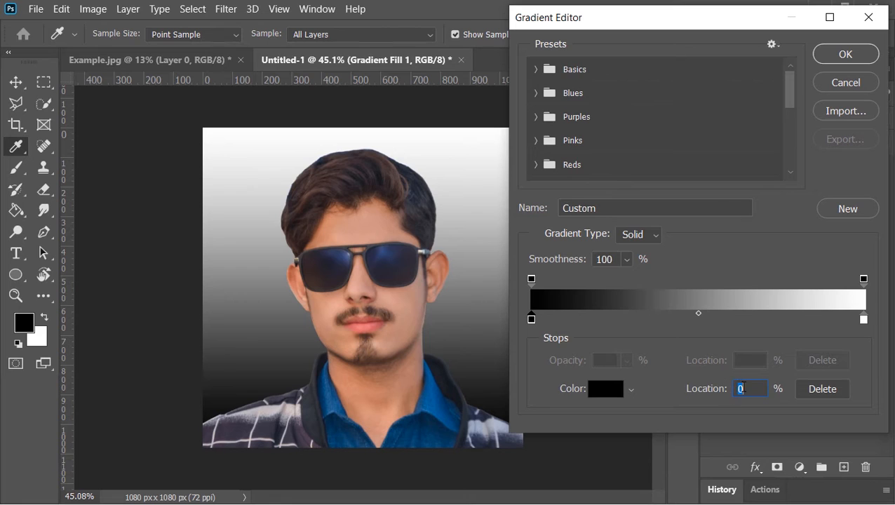
{"action": "type", "text": "50"}
{"action": "left_click", "coordinate": [864, 319]}
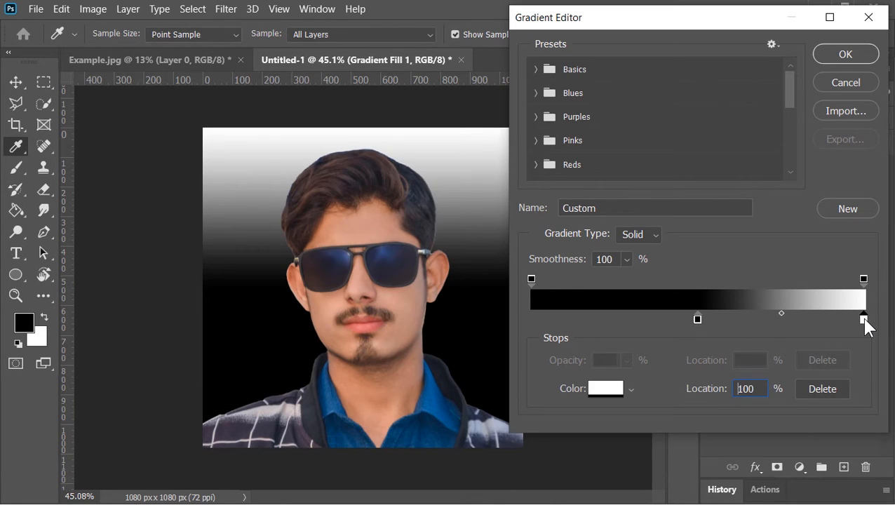
{"action": "type", "text": "50"}
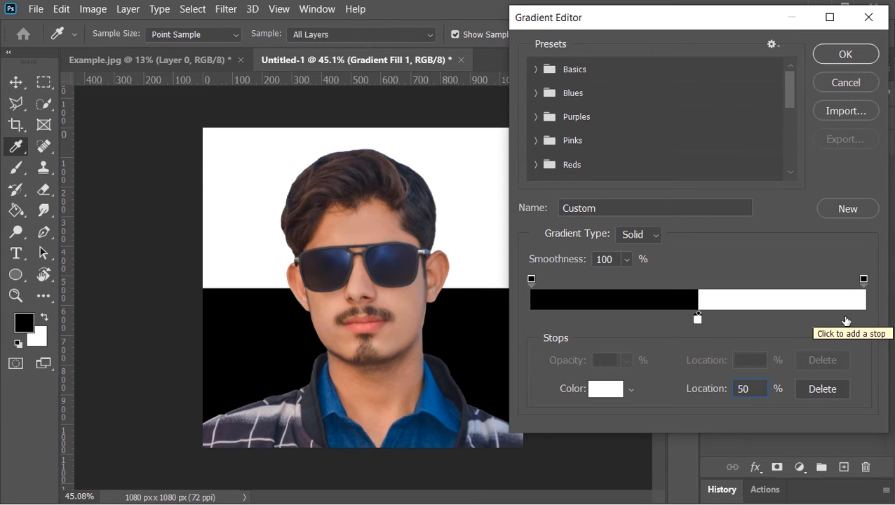
- Add a black (000000) stop at the gradient's end, confirm the gradient, and set the fill angle to 45°
{"action": "left_click_drag", "start_coordinate": [846, 319], "coordinate": [874, 319]}
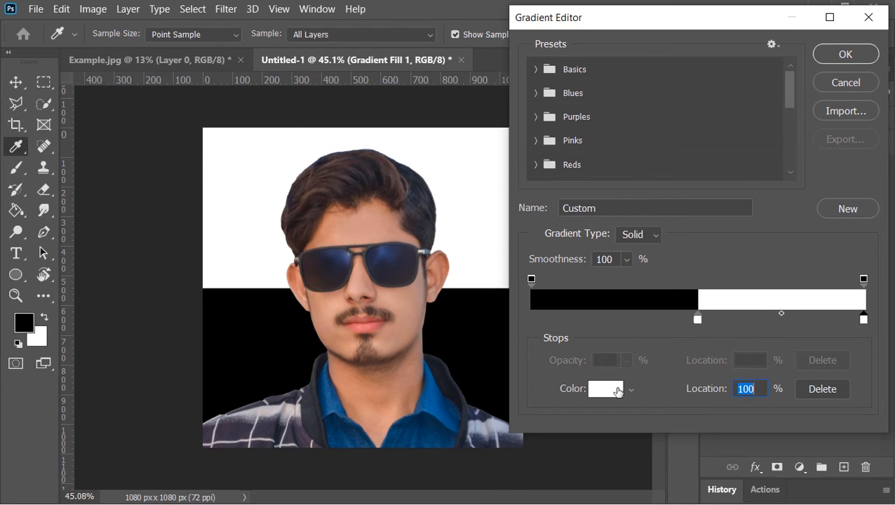
{"action": "left_click", "coordinate": [617, 392]}
{"action": "type", "text": "000000"}
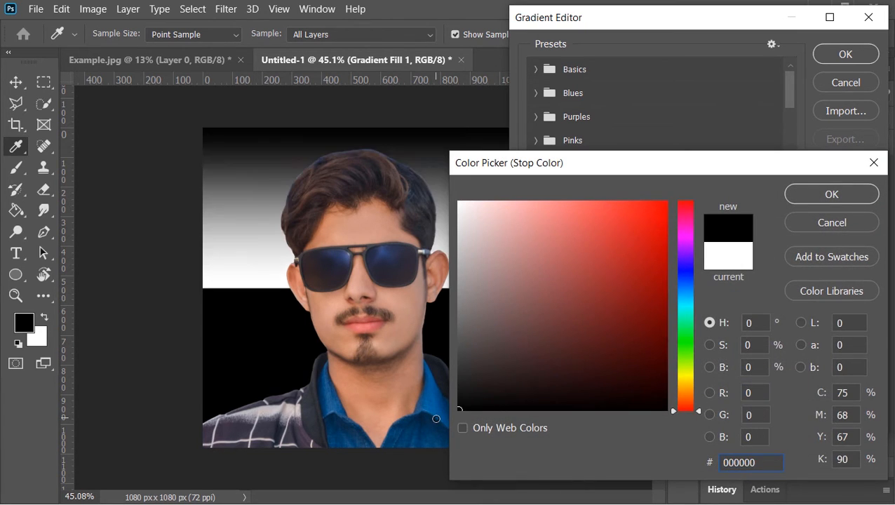
{"action": "left_click", "coordinate": [839, 203]}
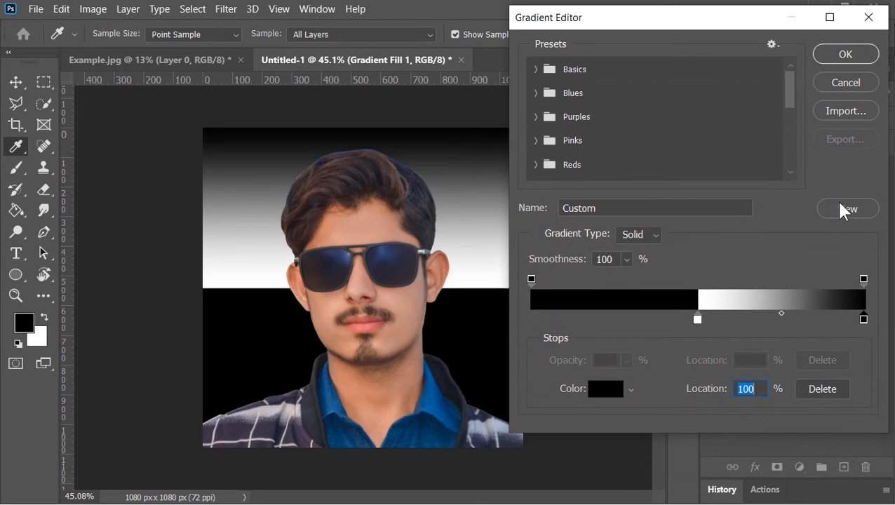
{"action": "left_click", "coordinate": [835, 50]}
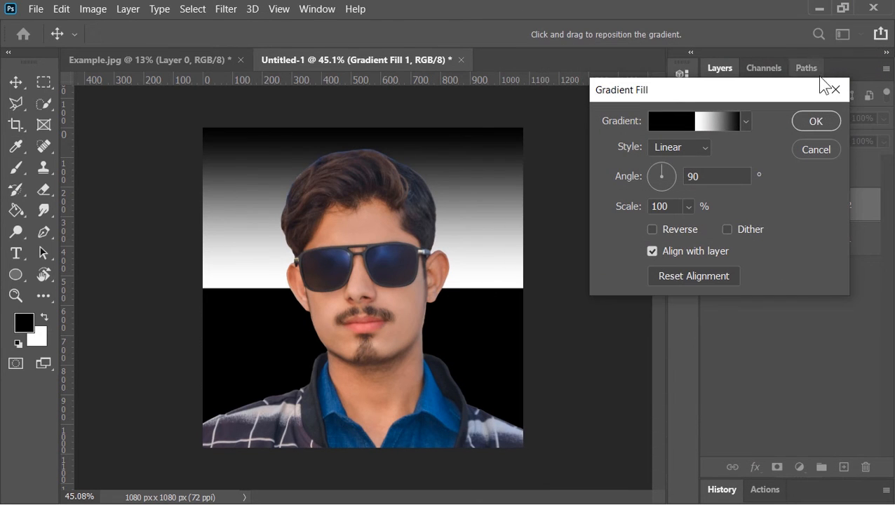
{"action": "type", "text": "45"}
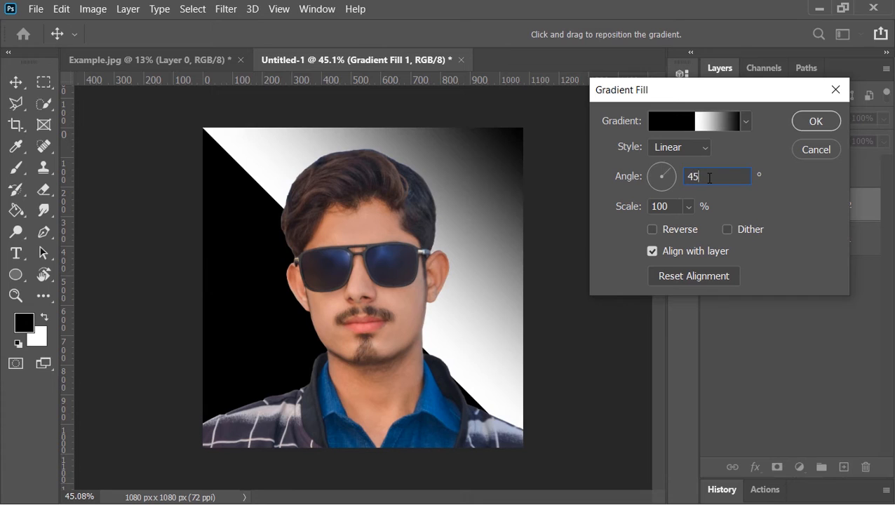
{"action": "left_click", "coordinate": [826, 121]}
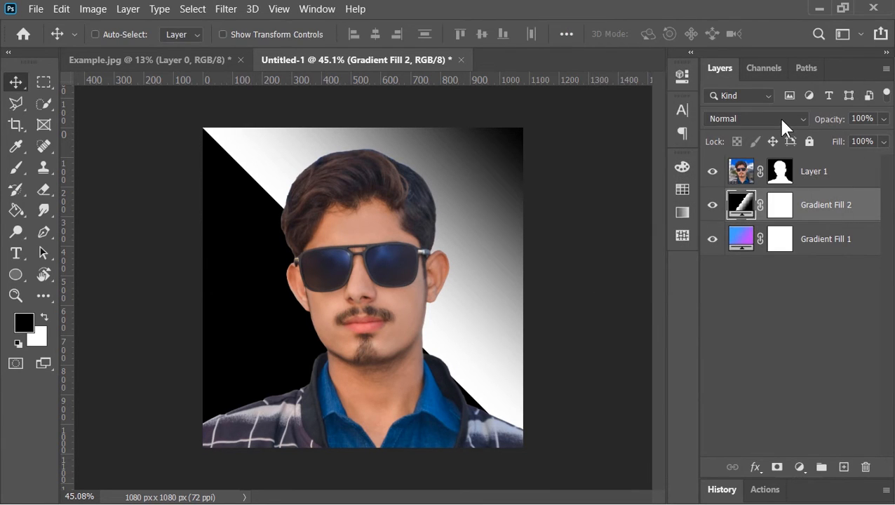
- Set the second gradient fill layer's blend mode to Screen and its opacity to 30%
{"action": "left_click", "coordinate": [781, 120]}
{"action": "left_click", "coordinate": [730, 227]}
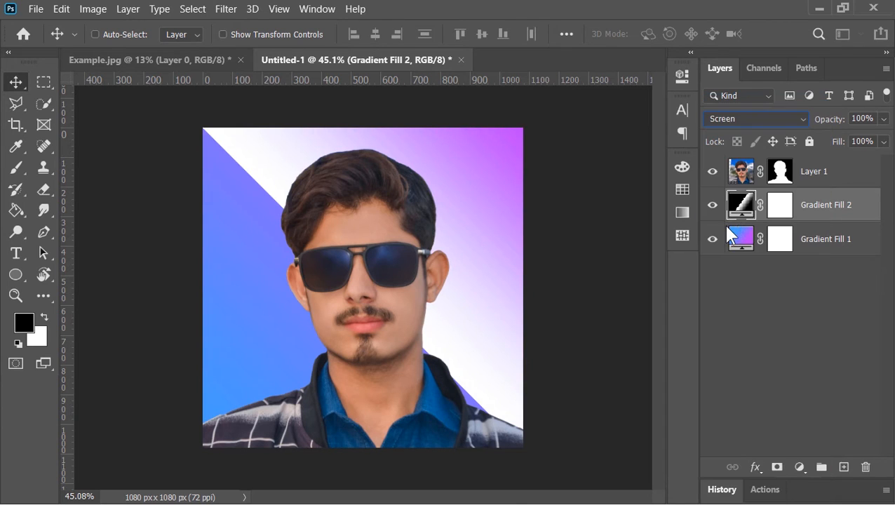
{"action": "left_click", "coordinate": [865, 119]}
{"action": "type", "text": "30"}
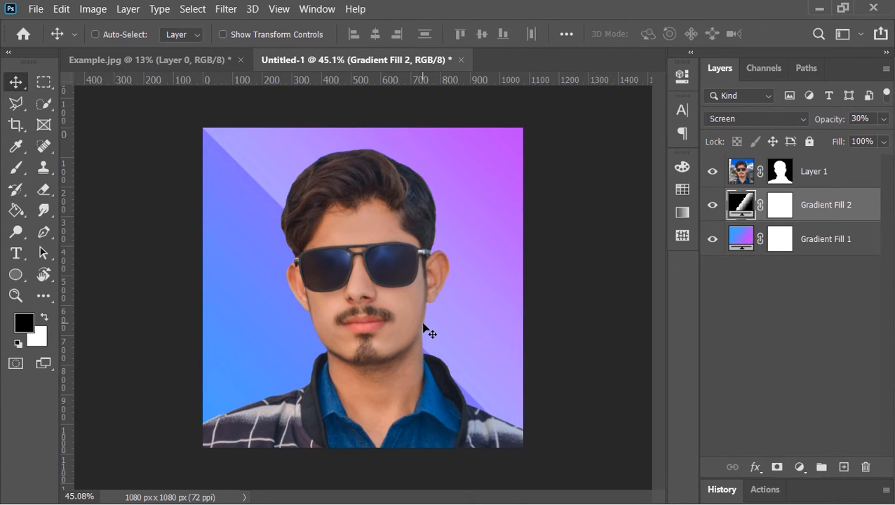
- Group the portrait layer with both gradient fill layers and name the group 1
{"action": "left_click", "coordinate": [851, 174]}
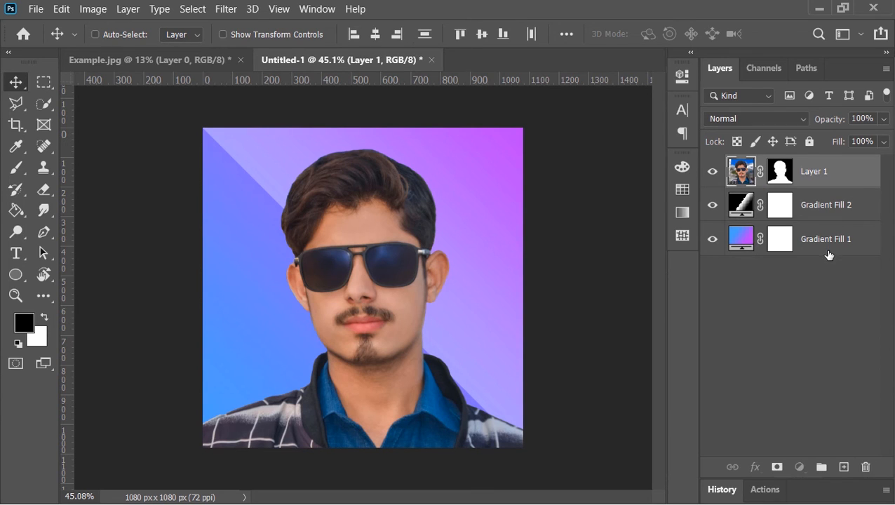
{"action": "left_click", "coordinate": [829, 249], "text": "shift"}
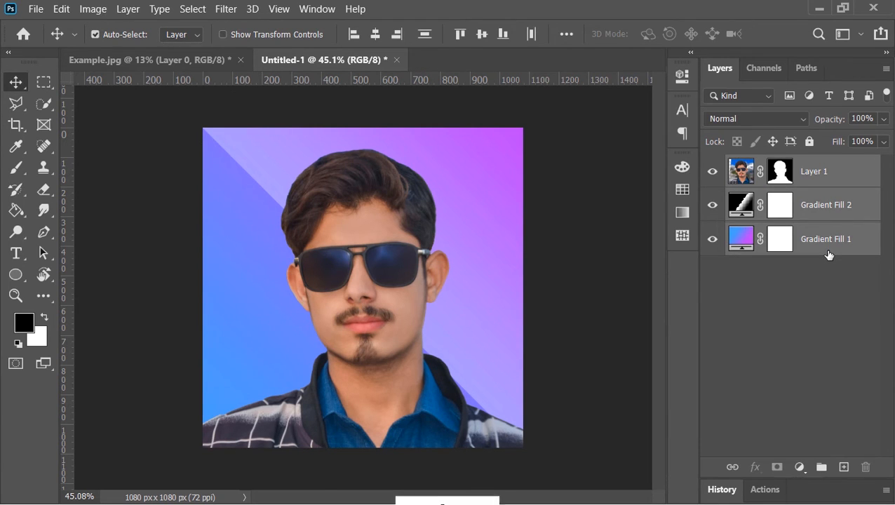
{"action": "key", "text": "ctrl+g"}
{"action": "double_click", "coordinate": [774, 166]}
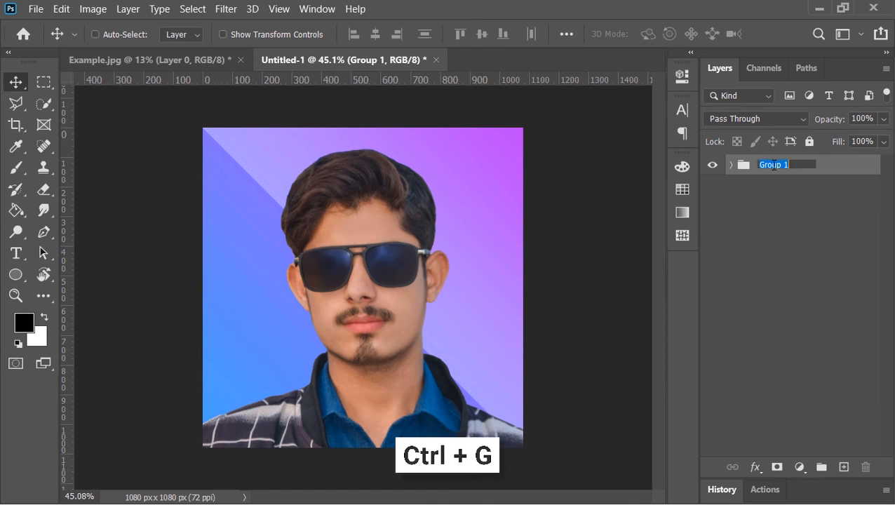
{"action": "type", "text": "1"}
{"action": "key", "text": "Return"}
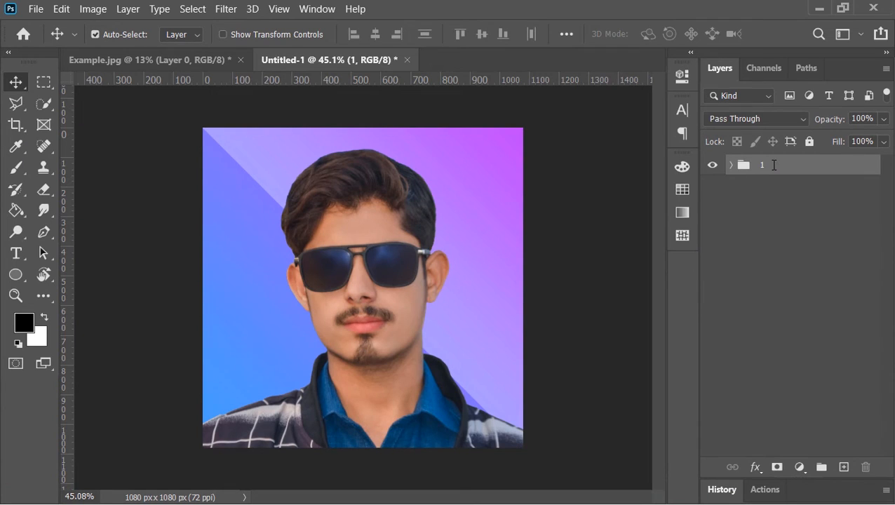
- Duplicate group 1, rename the copy 2, and hide group 1
{"action": "key", "text": "ctrl+j"}
{"action": "double_click", "coordinate": [774, 165]}
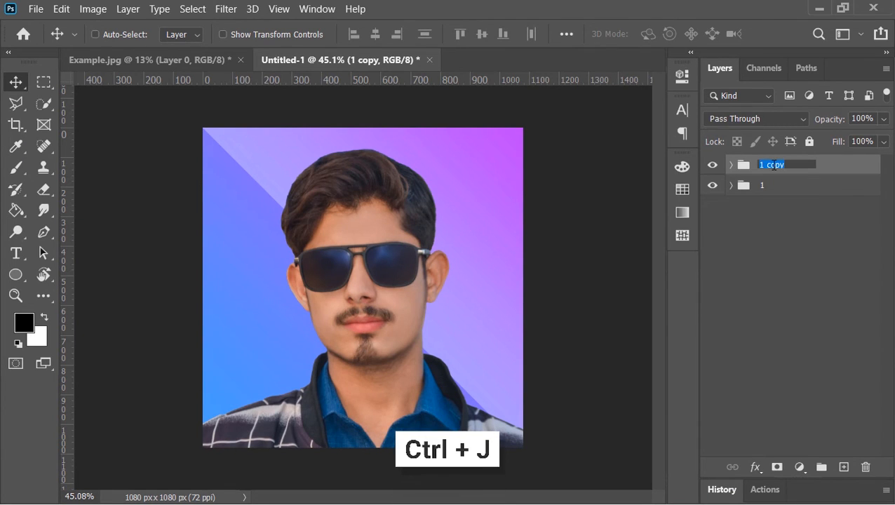
{"action": "type", "text": "2"}
{"action": "left_click", "coordinate": [712, 188]}
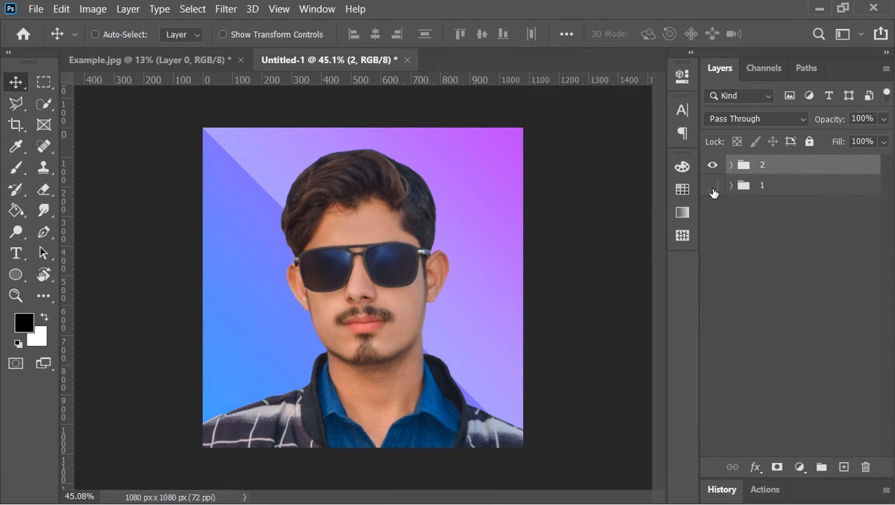
- Delete both gradient fill layers inside group 2
{"action": "left_click", "coordinate": [731, 165]}
{"action": "left_click", "coordinate": [827, 235]}
{"action": "left_click", "coordinate": [827, 258], "text": "shift"}
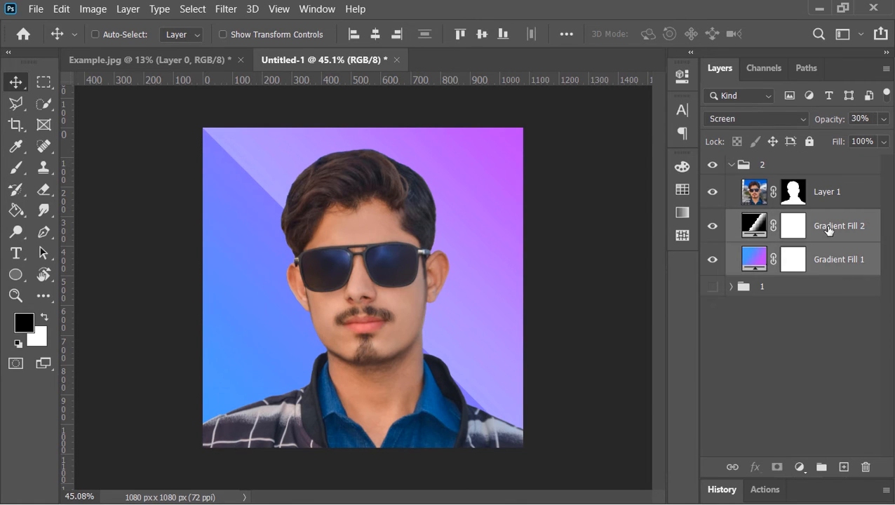
{"action": "left_click", "coordinate": [866, 467]}
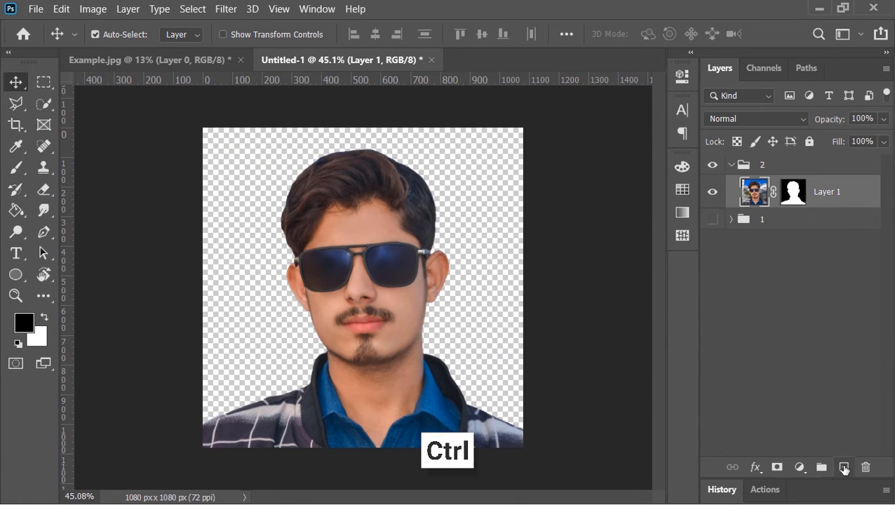
- Add a Solid Color fill layer beneath the portrait in group 2 using a very light blue, f7fdff
{"action": "left_click", "coordinate": [844, 467], "text": "ctrl"}
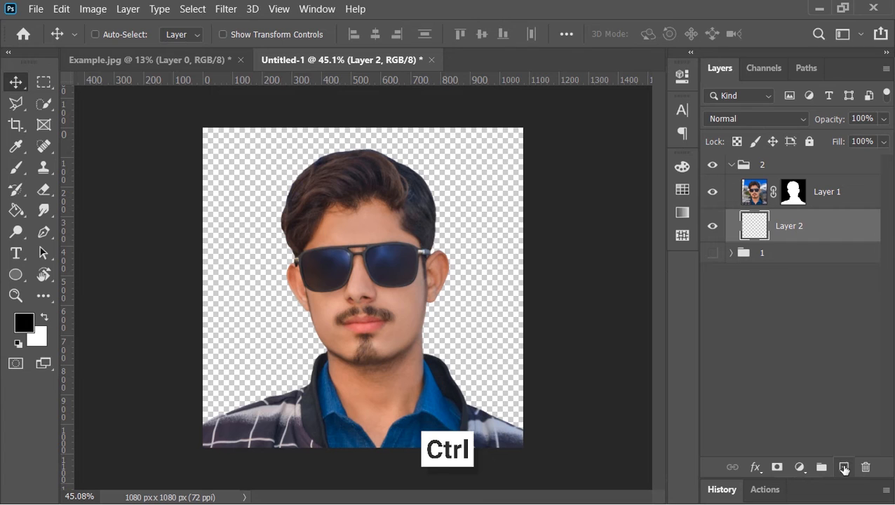
{"action": "left_click", "coordinate": [800, 468]}
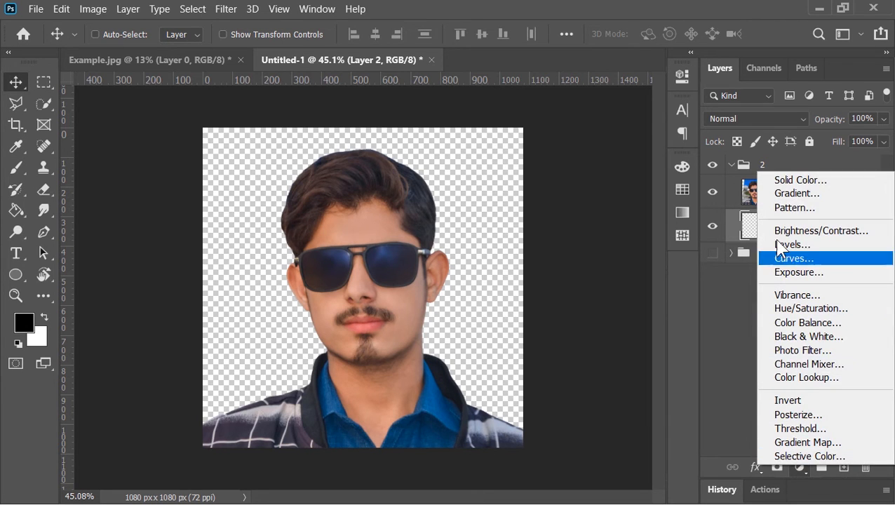
{"action": "left_click", "coordinate": [779, 179]}
{"action": "left_click_drag", "start_coordinate": [466, 207], "coordinate": [451, 194]}
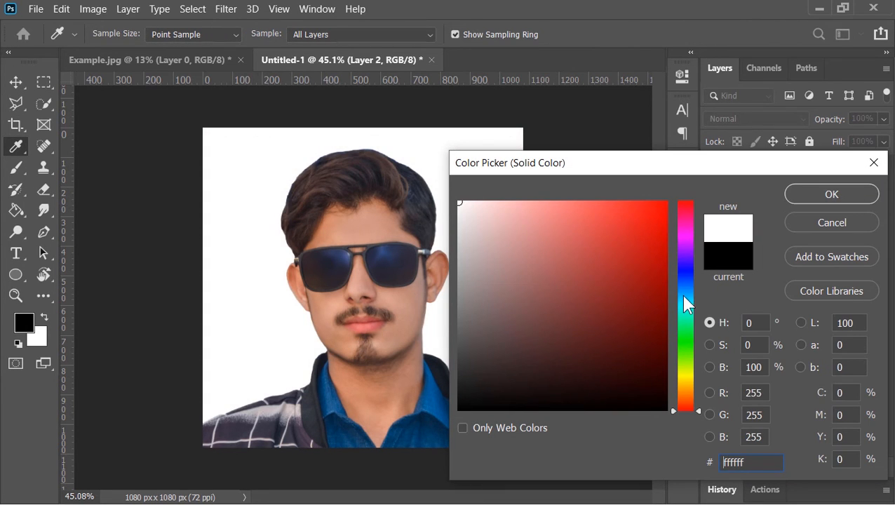
{"action": "left_click", "coordinate": [689, 296]}
{"action": "left_click", "coordinate": [465, 201]}
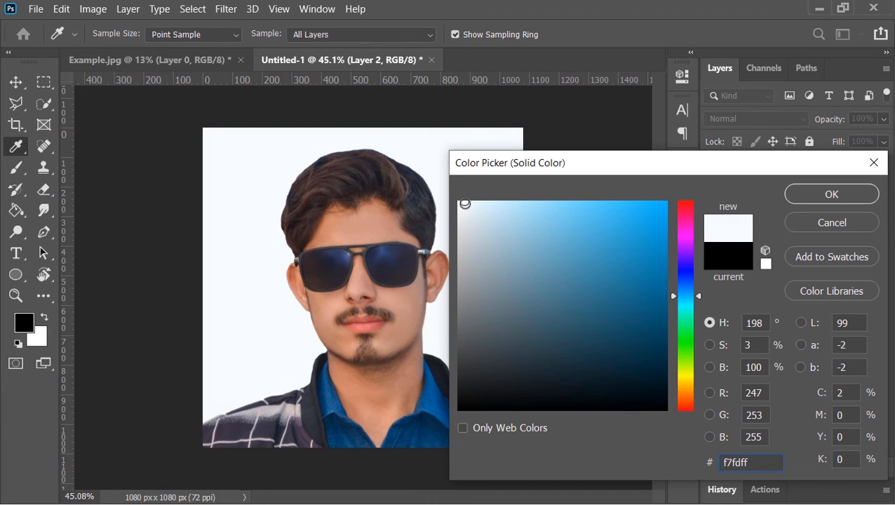
{"action": "left_click", "coordinate": [466, 201]}
{"action": "left_click", "coordinate": [841, 201]}
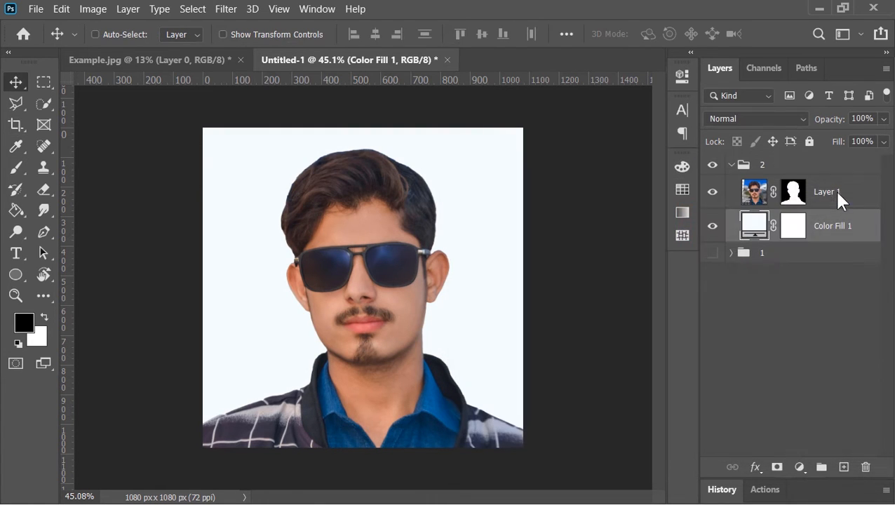
- Apply a Drop Shadow to the portrait layer, repositioning it on the canvas and setting its opacity to 56%
{"action": "left_click", "coordinate": [846, 196]}
{"action": "right_click", "coordinate": [845, 196]}
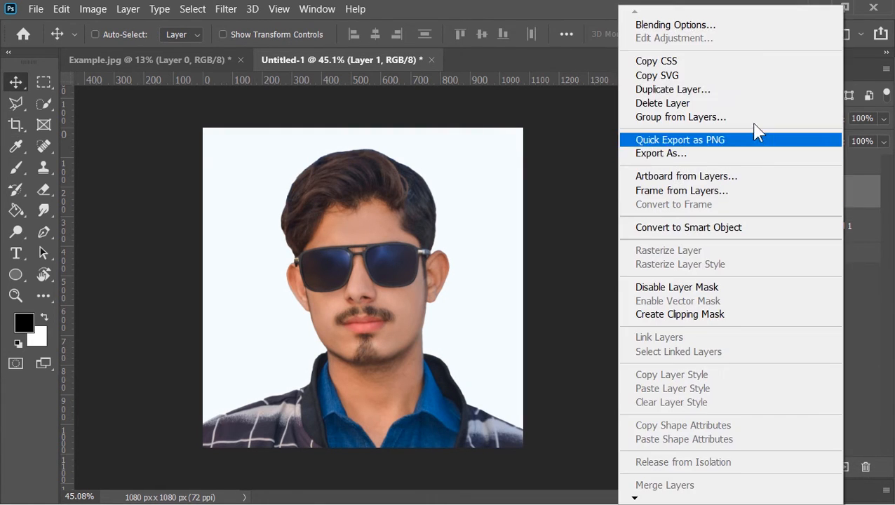
{"action": "left_click", "coordinate": [710, 28]}
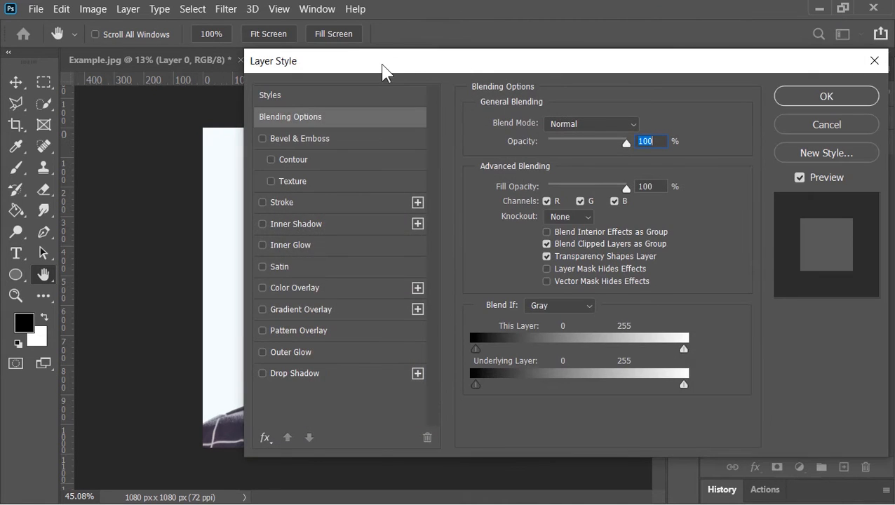
{"action": "left_click_drag", "start_coordinate": [384, 71], "coordinate": [665, 24]}
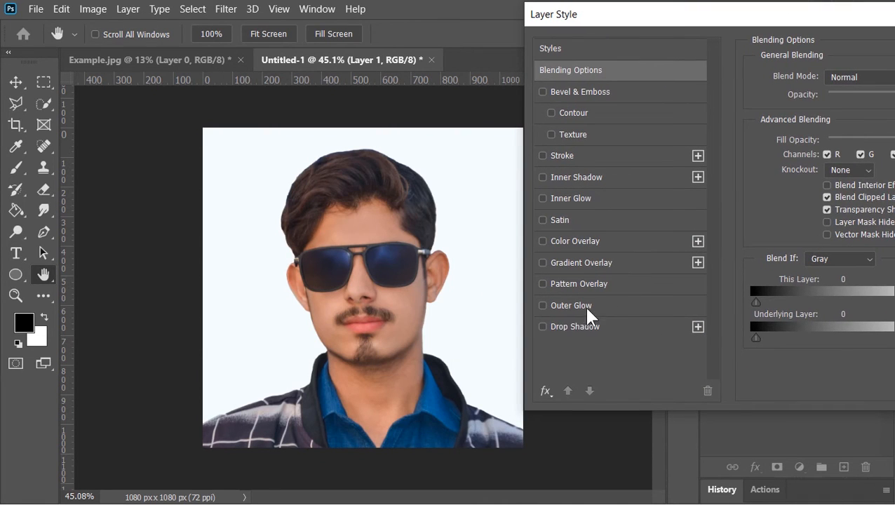
{"action": "left_click", "coordinate": [554, 326]}
{"action": "left_click_drag", "start_coordinate": [440, 294], "coordinate": [452, 295]}
{"action": "left_click_drag", "start_coordinate": [610, 14], "coordinate": [585, 28]}
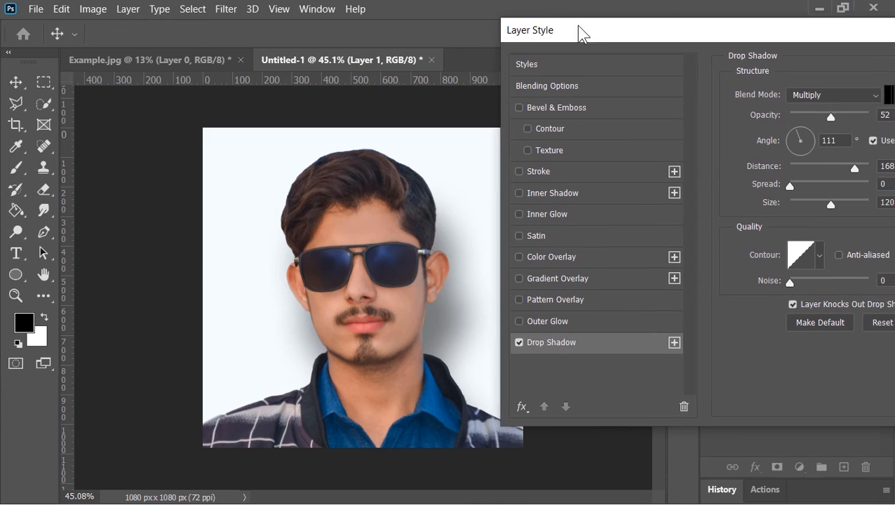
{"action": "left_click", "coordinate": [830, 114]}
{"action": "left_click_drag", "start_coordinate": [669, 33], "coordinate": [470, 72]}
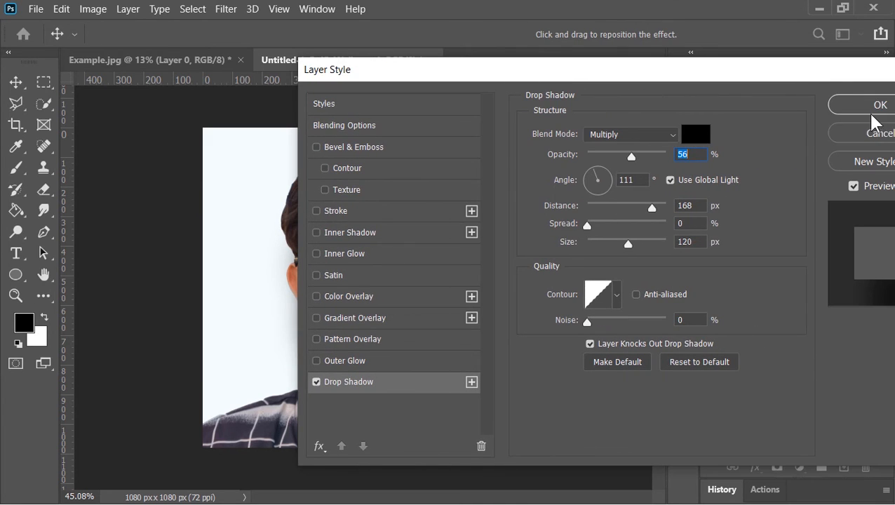
{"action": "left_click", "coordinate": [865, 104]}
{"action": "left_click", "coordinate": [877, 191]}
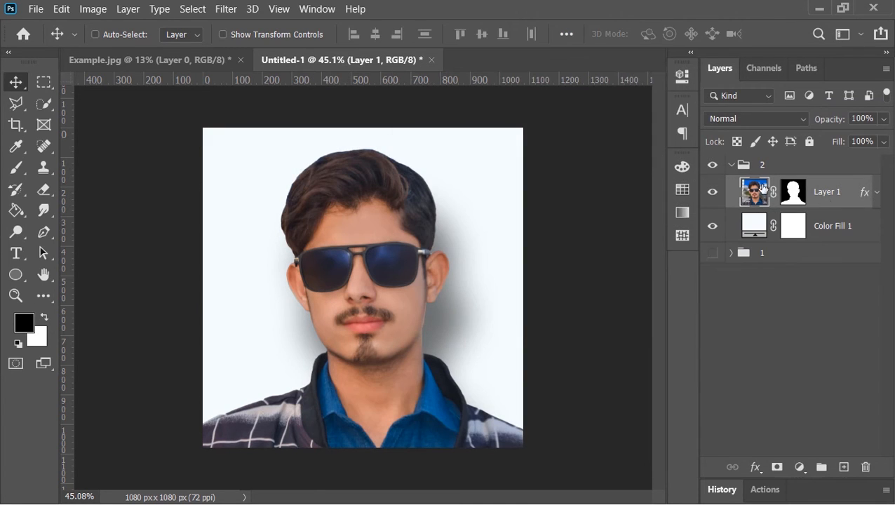
- Collapse group 2, duplicate it, rename the copy 3, and hide group 2
{"action": "left_click", "coordinate": [729, 167]}
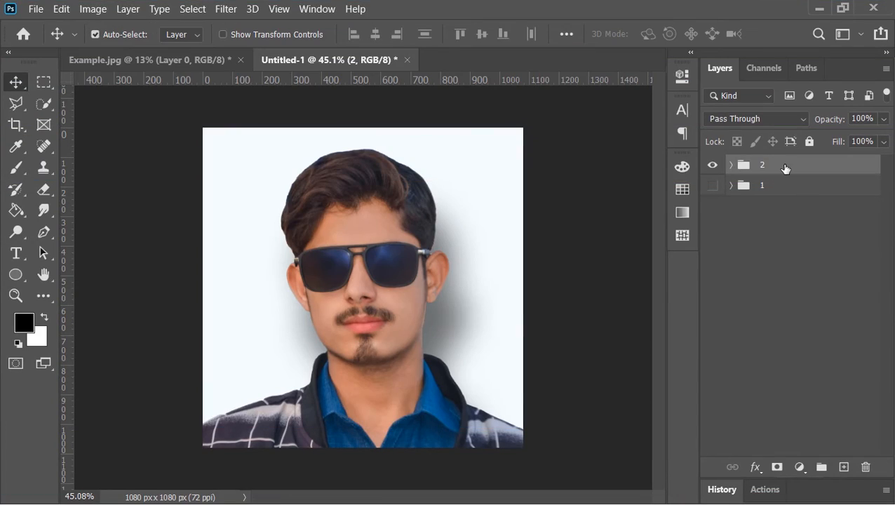
{"action": "key", "text": "ctrl+j"}
{"action": "double_click", "coordinate": [770, 165]}
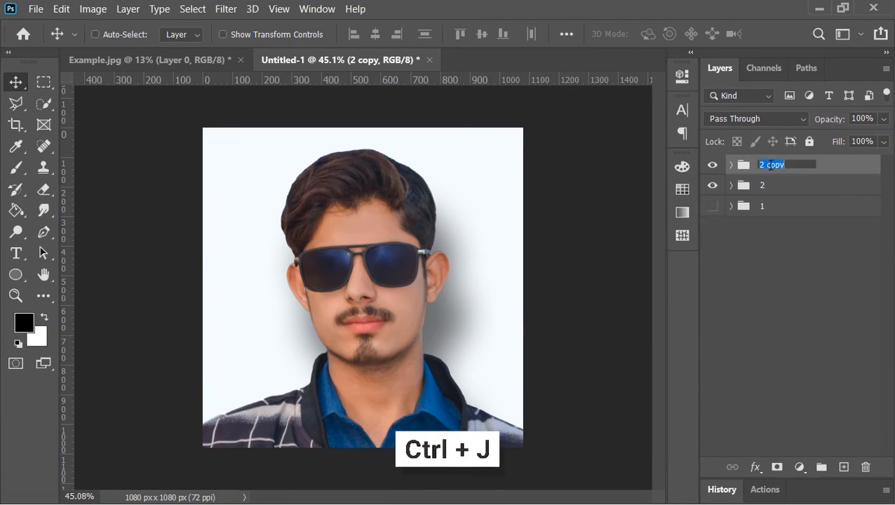
{"action": "type", "text": "3"}
{"action": "left_click", "coordinate": [713, 187]}
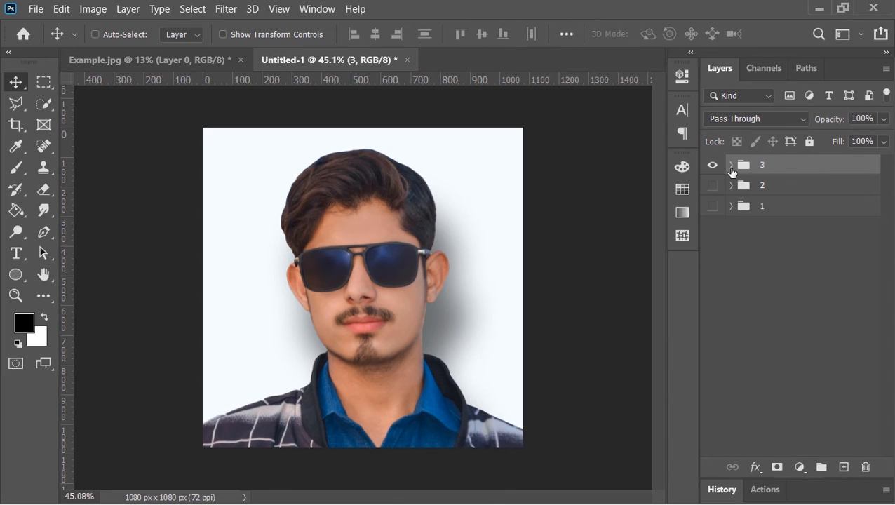
- Expand group 3 and remove the drop shadow effect from the portrait layer
{"action": "left_click", "coordinate": [731, 165]}
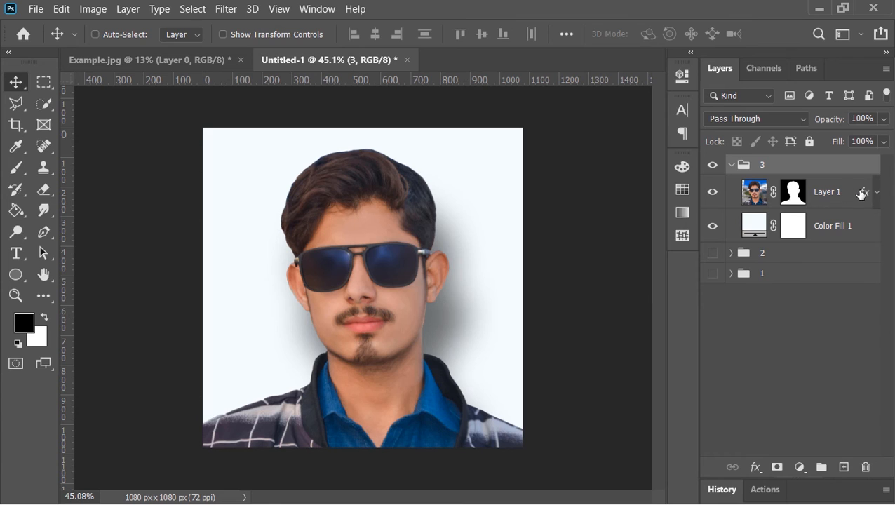
{"action": "left_click_drag", "start_coordinate": [862, 195], "coordinate": [866, 466]}
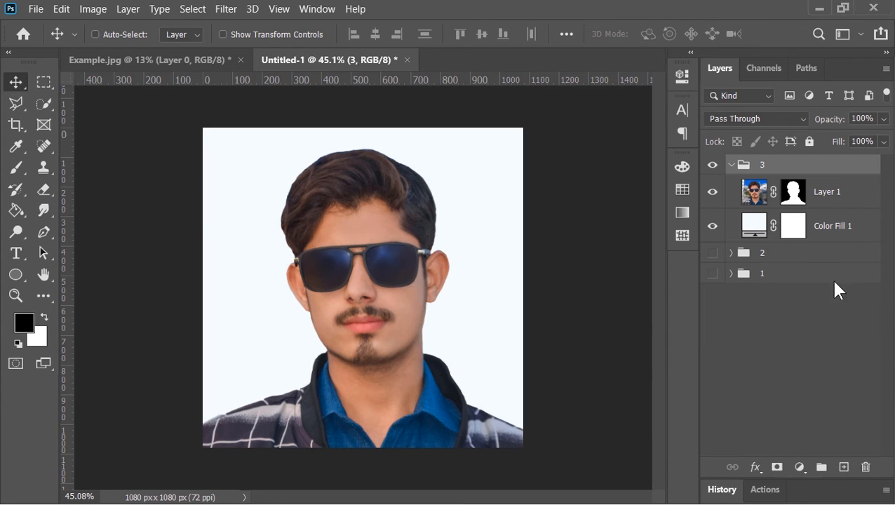
- Change the colour of the Solid Color fill layer in group 3 to yellow, ffd200
{"action": "left_click", "coordinate": [757, 230]}
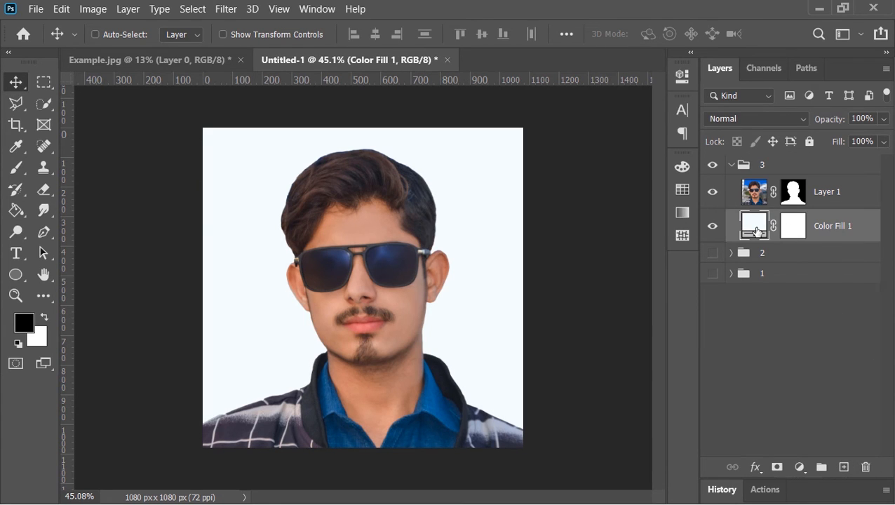
{"action": "double_click", "coordinate": [756, 230]}
{"action": "type", "text": "ffd200"}
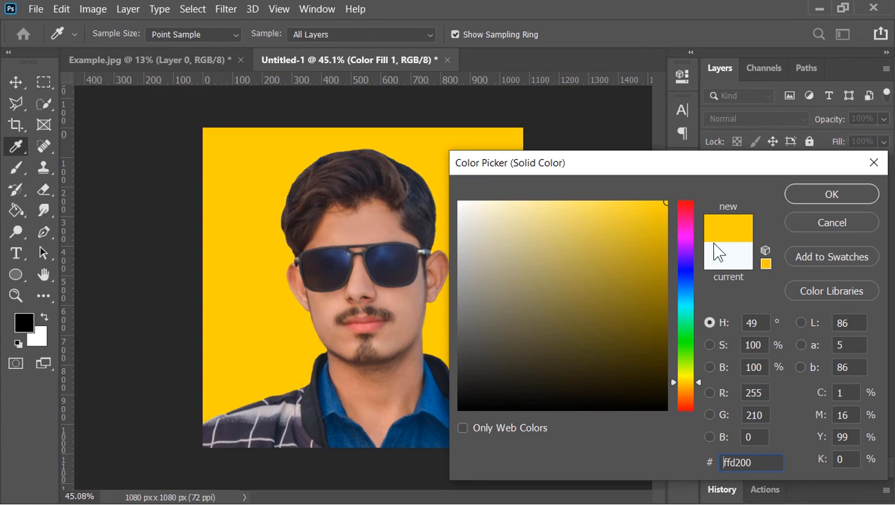
{"action": "mouse_move", "coordinate": [689, 384]}
{"action": "left_mouse_down"}
{"action": "mouse_move", "coordinate": [690, 231]}
{"action": "mouse_move", "coordinate": [690, 384]}
{"action": "left_mouse_up"}
{"action": "left_click", "coordinate": [820, 196]}
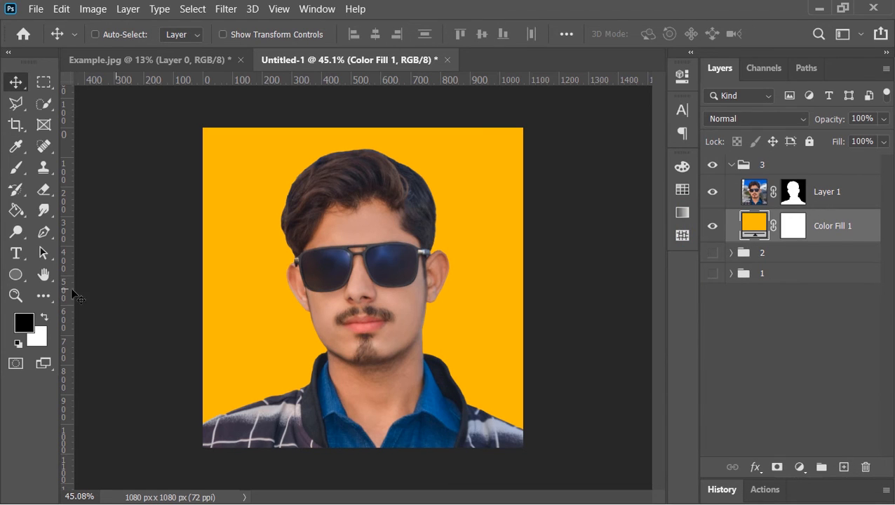
- Draw a circle about 894 px wide behind the portrait with the Ellipse tool and fill it white, ffffff
{"action": "left_click", "coordinate": [15, 275]}
{"action": "left_click_drag", "start_coordinate": [257, 172], "coordinate": [503, 427]}
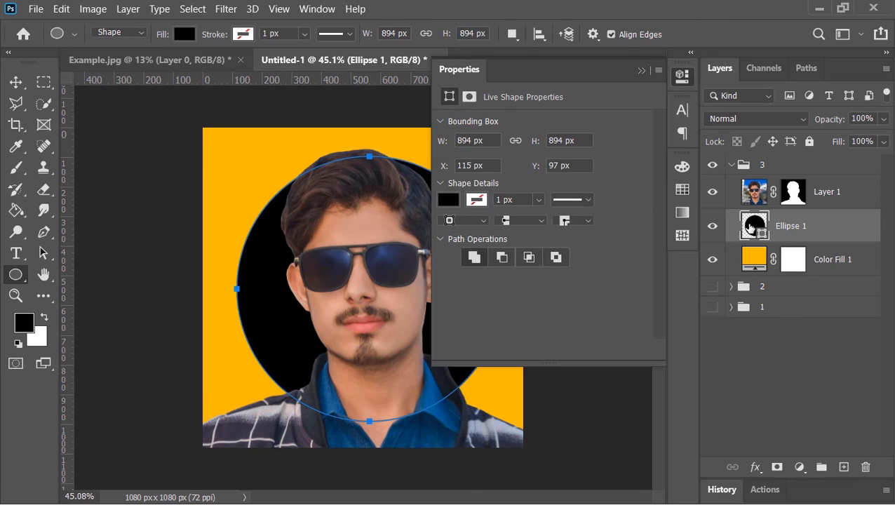
{"action": "double_click", "coordinate": [754, 225]}
{"action": "type", "text": "ffffff"}
{"action": "left_click", "coordinate": [833, 193]}
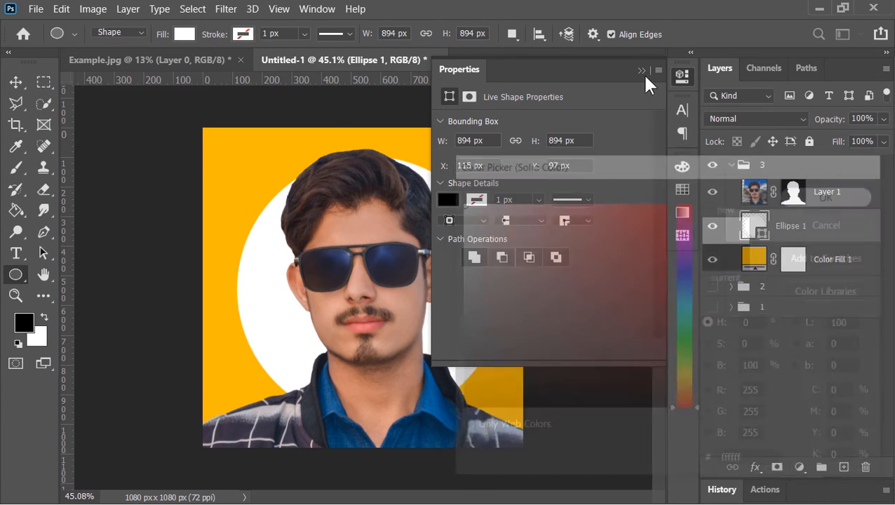
{"action": "left_click", "coordinate": [642, 71]}
- Set the circle layer's opacity to 40%
{"action": "left_click", "coordinate": [869, 118]}
{"action": "type", "text": "4"}
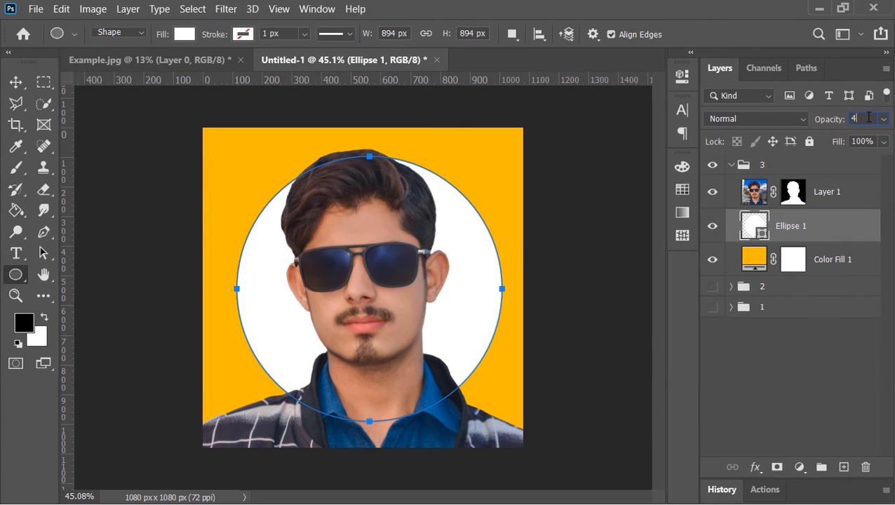
{"action": "type", "text": "0"}
{"action": "left_click", "coordinate": [10, 82]}
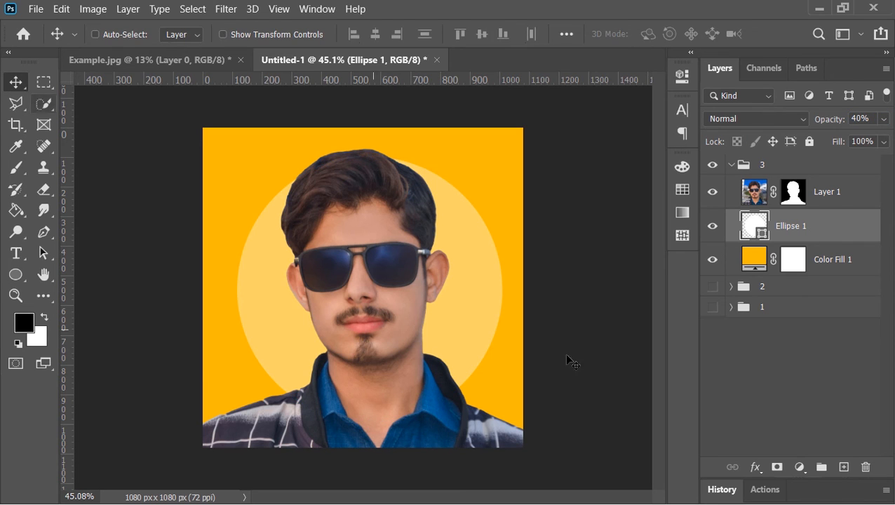
- Add a 10 px white Stroke positioned outside to the portrait layer through its layer style
{"action": "right_click", "coordinate": [849, 191]}
{"action": "left_click", "coordinate": [660, 26]}
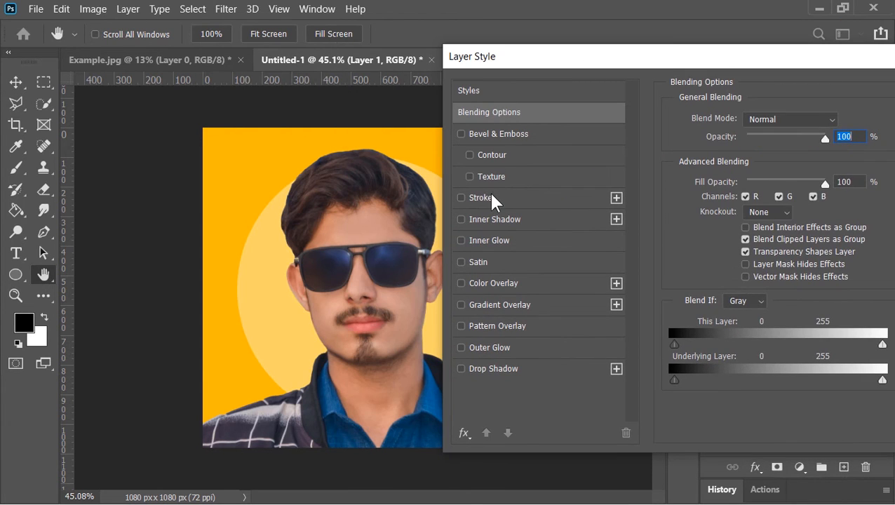
{"action": "left_click", "coordinate": [484, 198]}
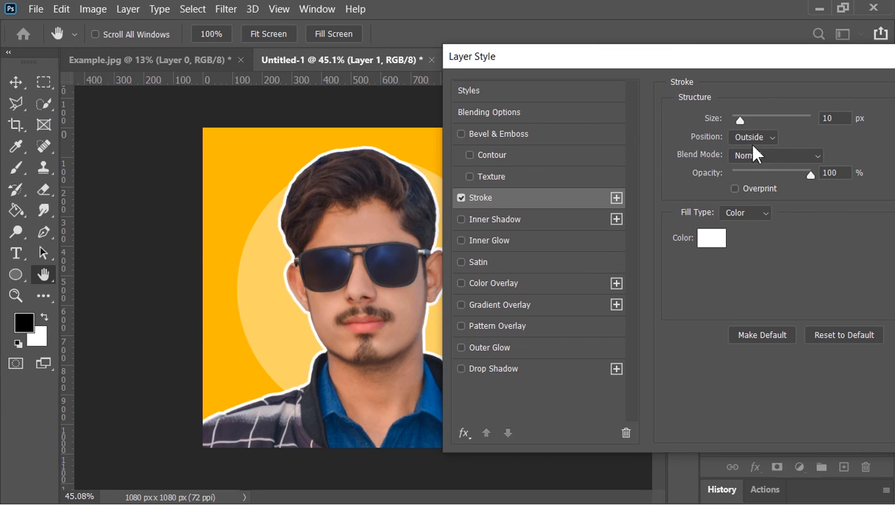
{"action": "left_click_drag", "start_coordinate": [736, 74], "coordinate": [352, 111]}
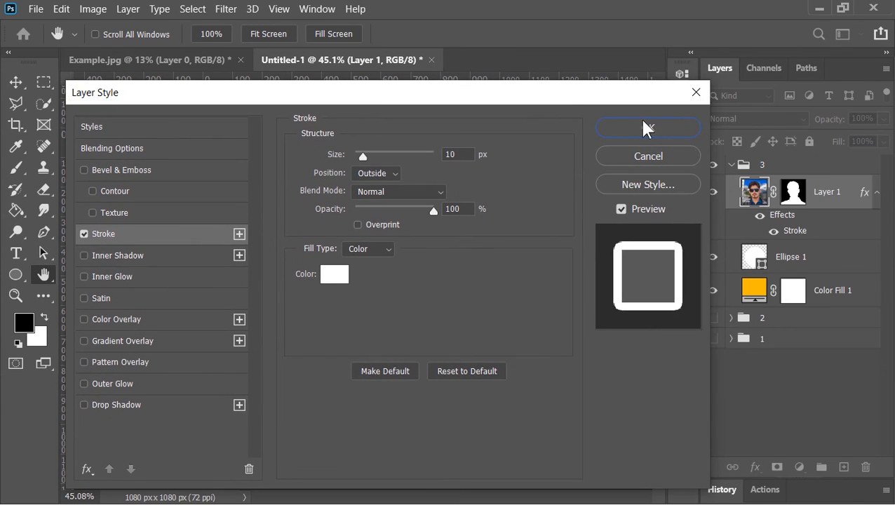
{"action": "left_click", "coordinate": [648, 127]}
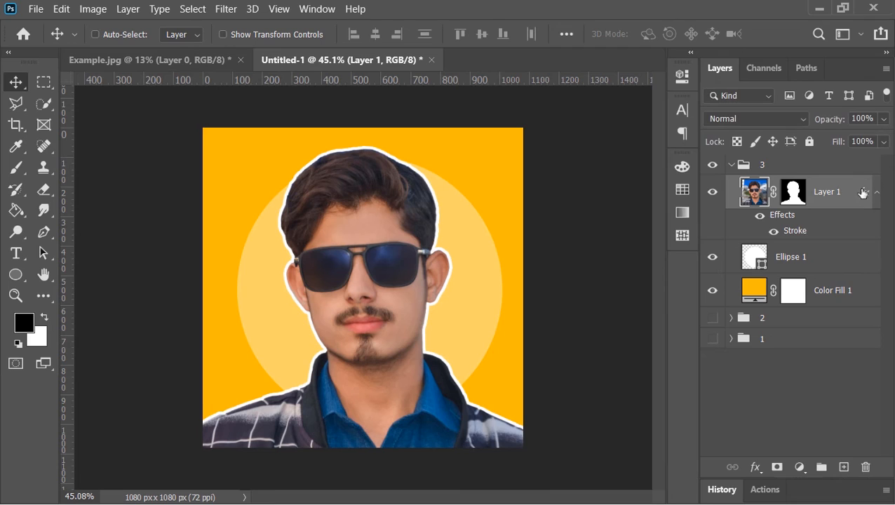
- Collapse group 3 and toggle the visibility of groups 1, 2 and 3 to compare the background variations
{"action": "left_click", "coordinate": [877, 192]}
{"action": "left_click", "coordinate": [732, 166]}
{"action": "left_click", "coordinate": [713, 165]}
{"action": "left_click", "coordinate": [713, 206]}
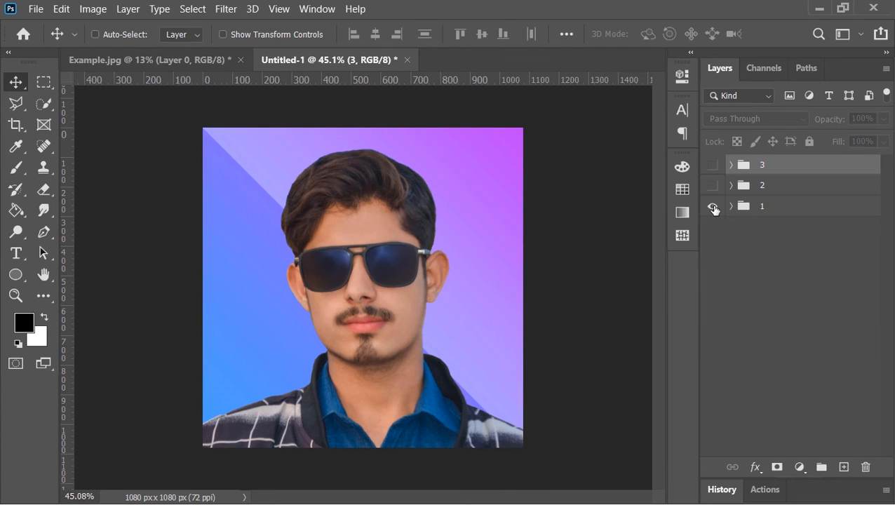
{"action": "left_click", "coordinate": [713, 185]}
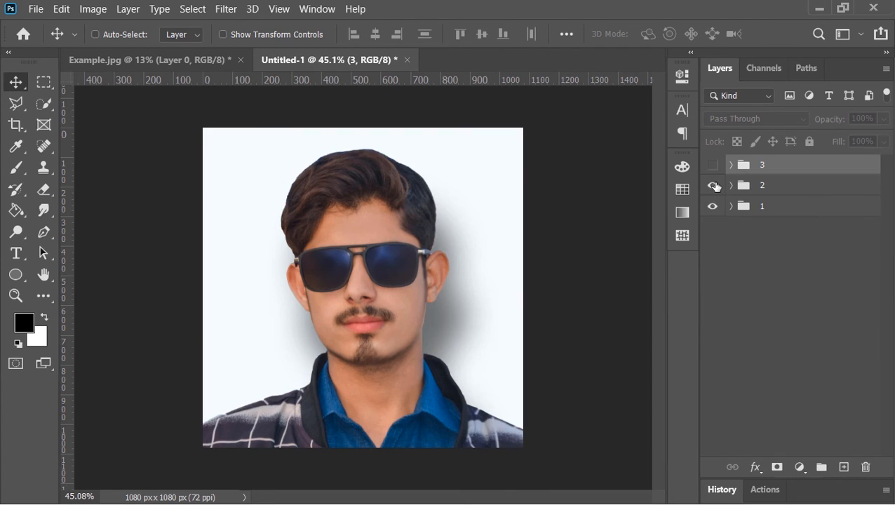
{"action": "left_click", "coordinate": [713, 165]}
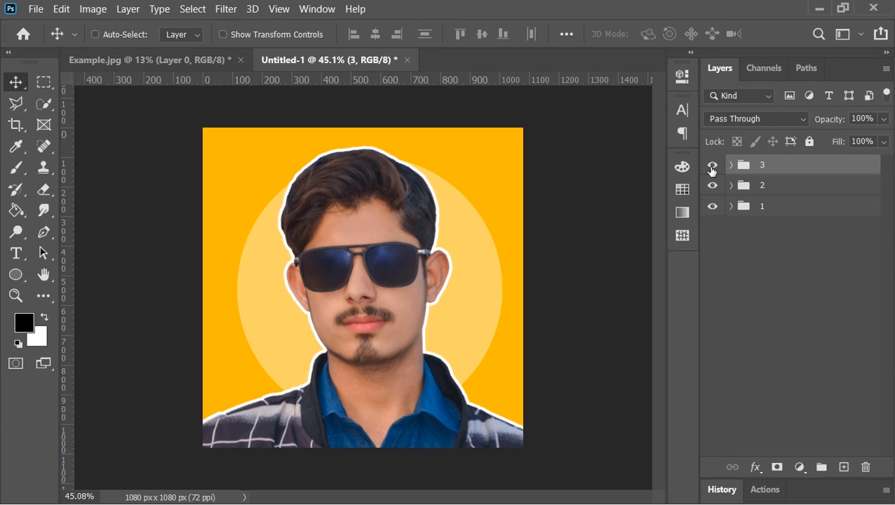